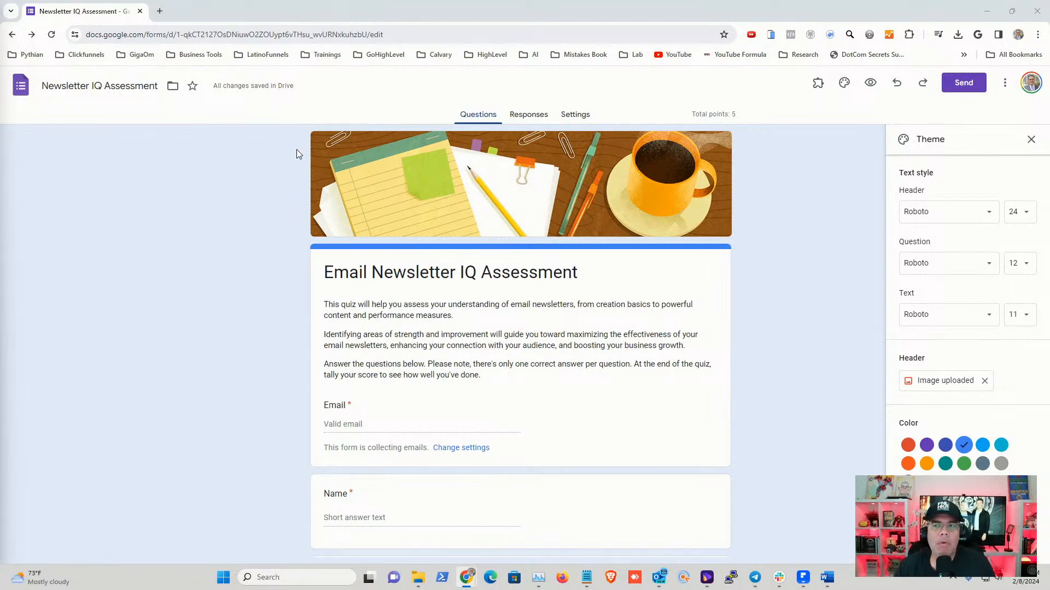
Step: View the Google Forms start page with its blank form option in a new browser tab, and close that tab
click(161, 11)
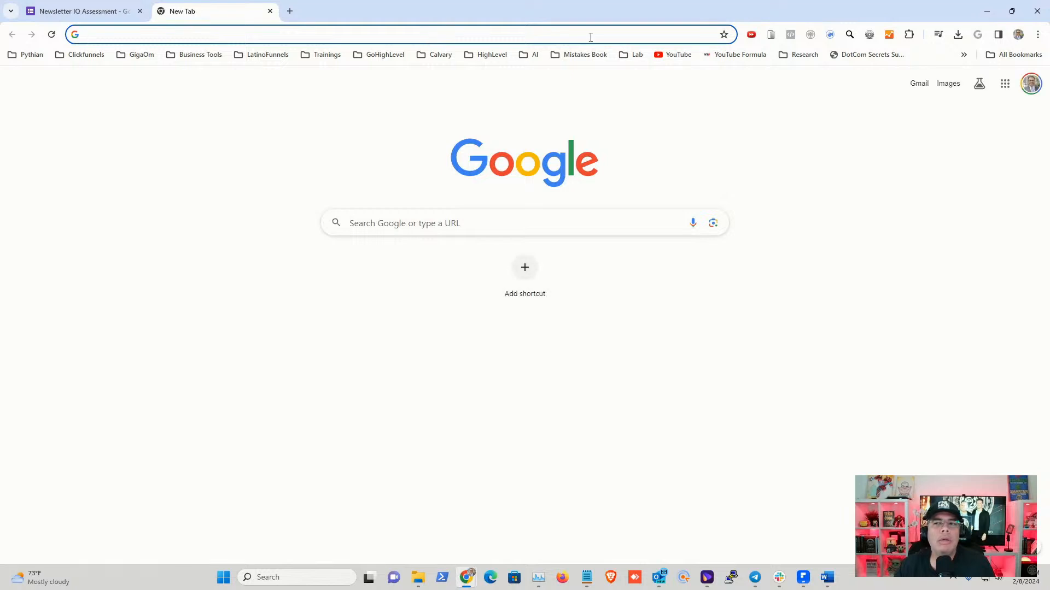
click(1004, 84)
scroll(940, 258, down, 3)
scroll(940, 257, down, 7)
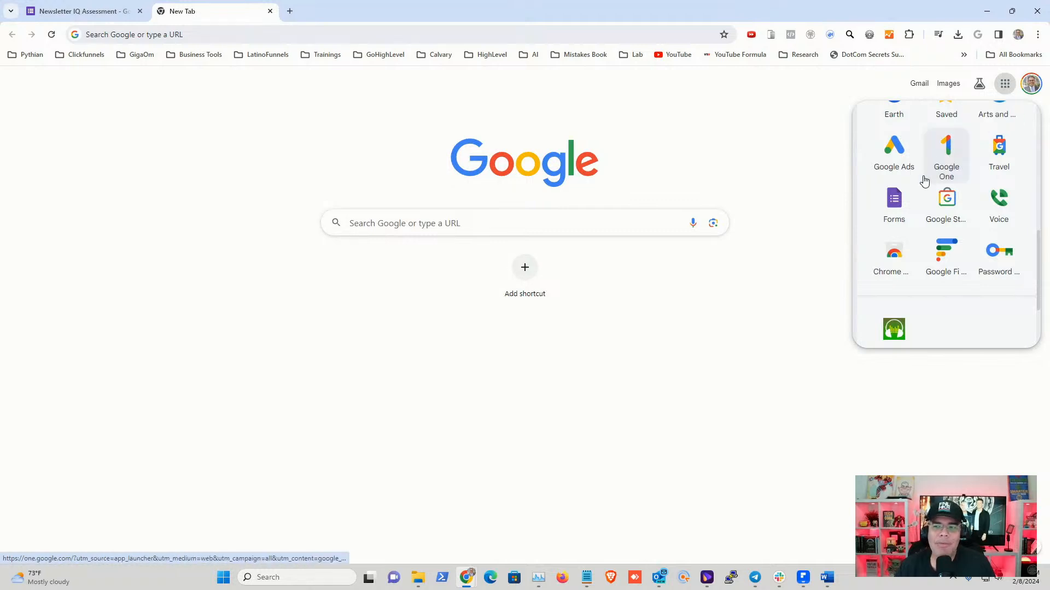
click(895, 205)
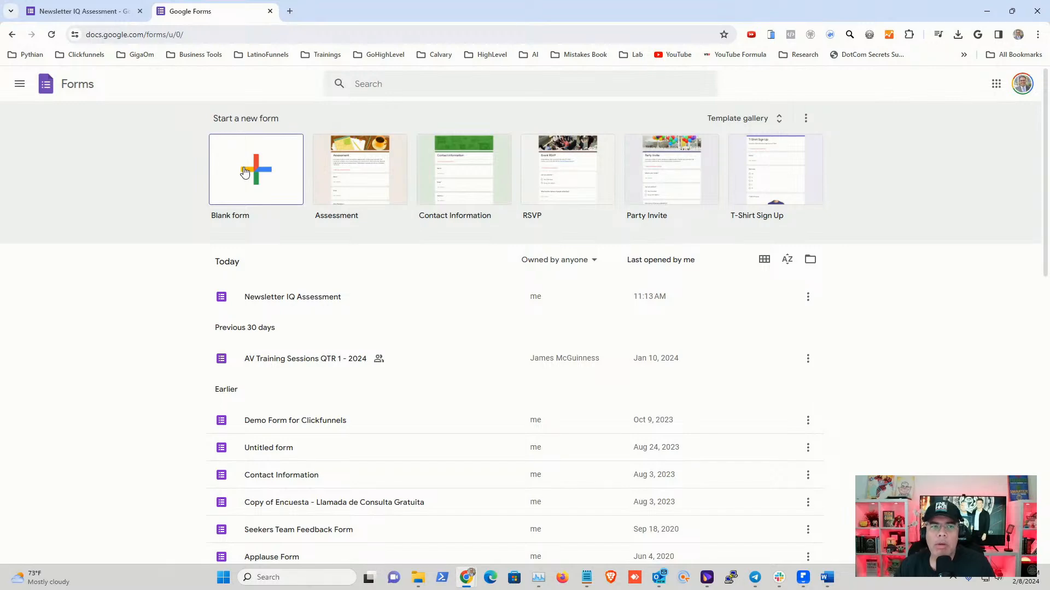
click(269, 11)
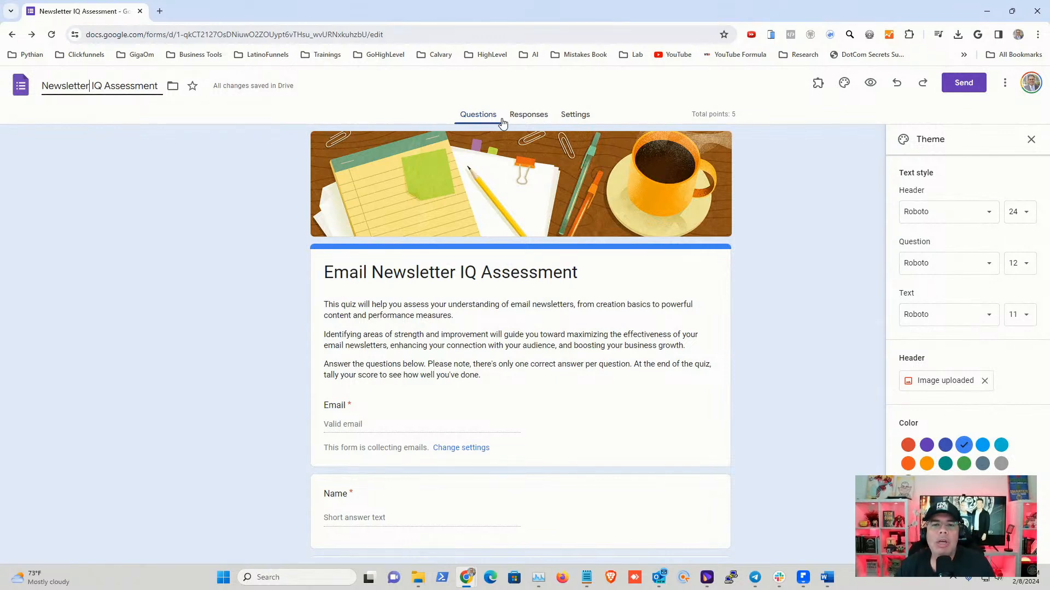
Step: Link the form's responses to a new spreadsheet named "Newsletter IQ Assessment (Responses)"
click(534, 118)
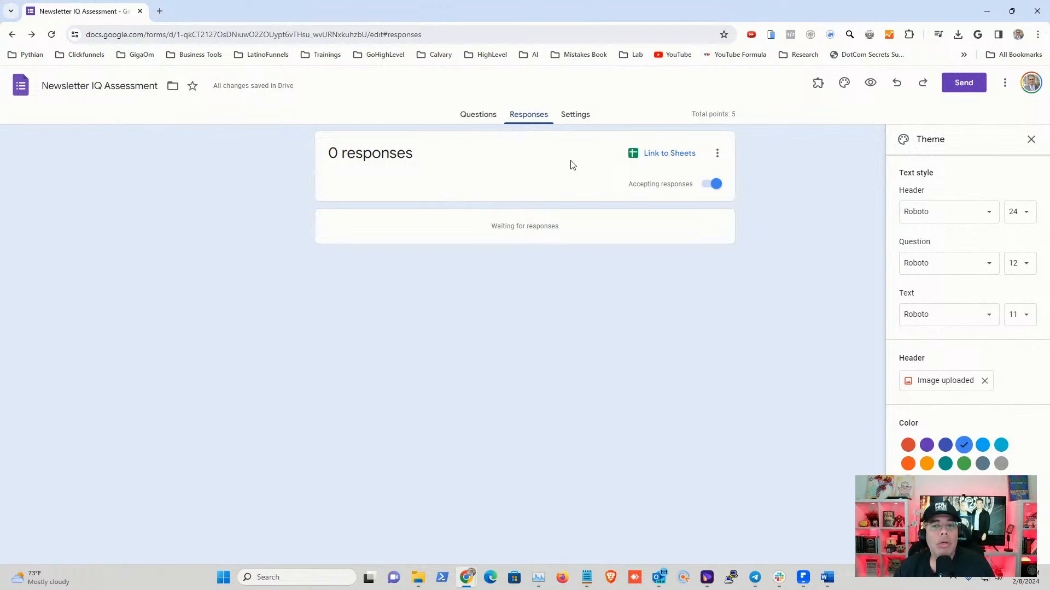
click(667, 155)
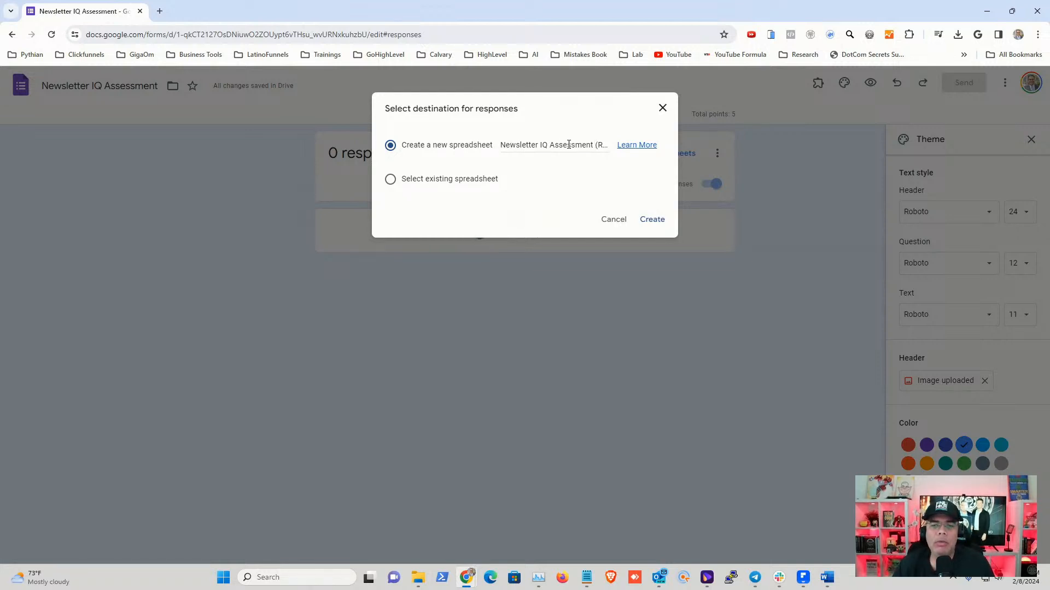
click(600, 146)
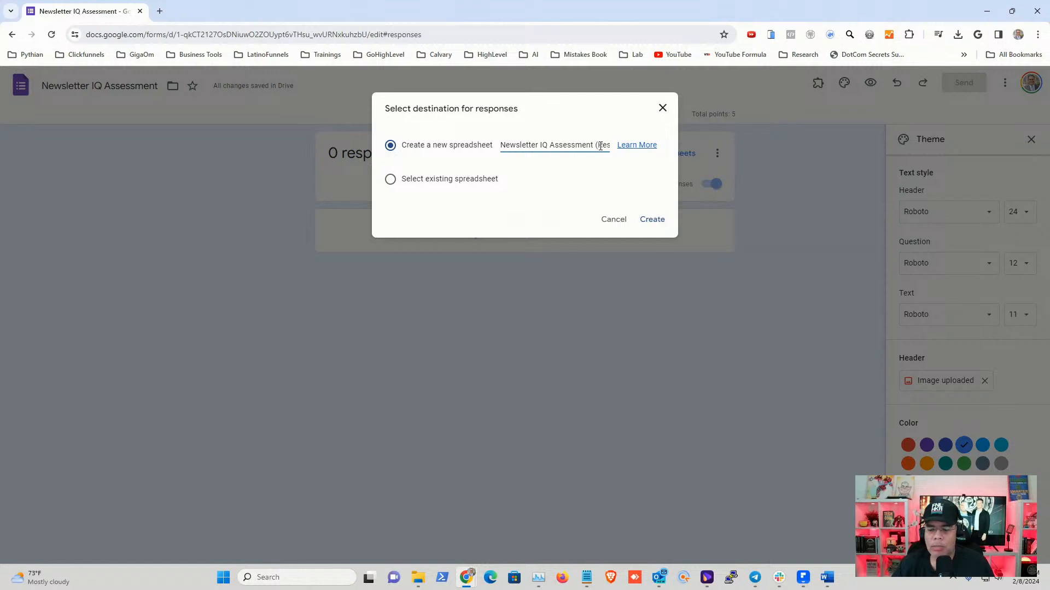
key(Right)
key(Right)
key(Right)
key(Right)
key(Right)
key(Right)
key(Right)
key(Right)
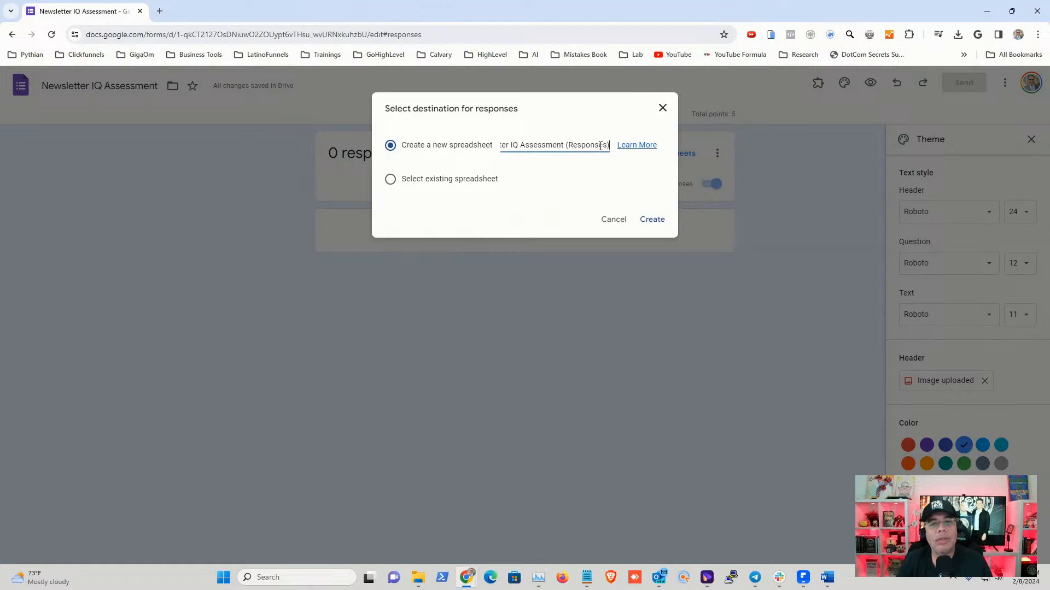
click(656, 223)
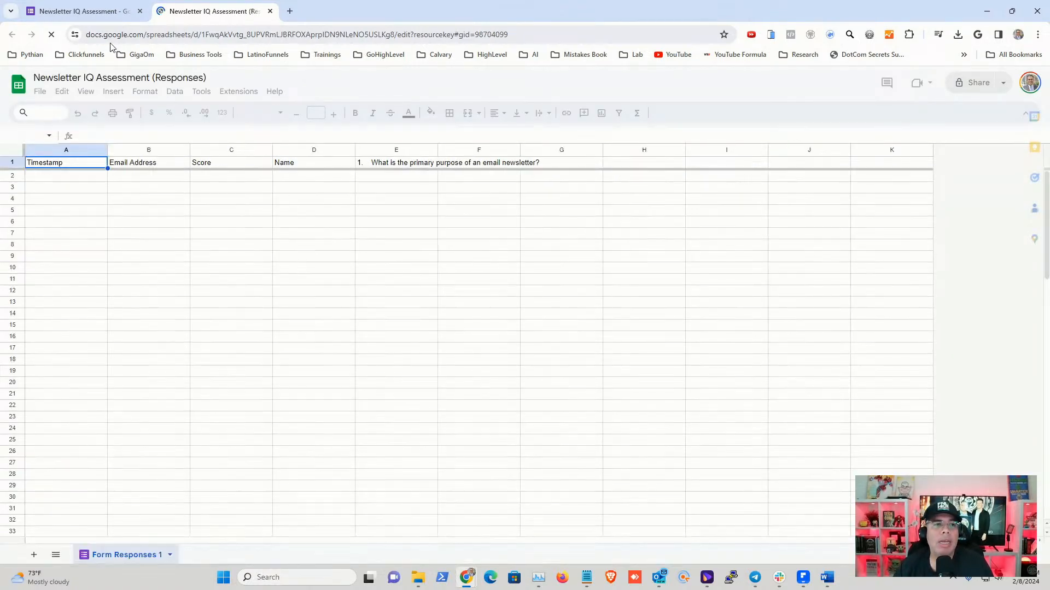
Step: Return to the form and review the available options for collecting email addresses in its response settings
click(87, 11)
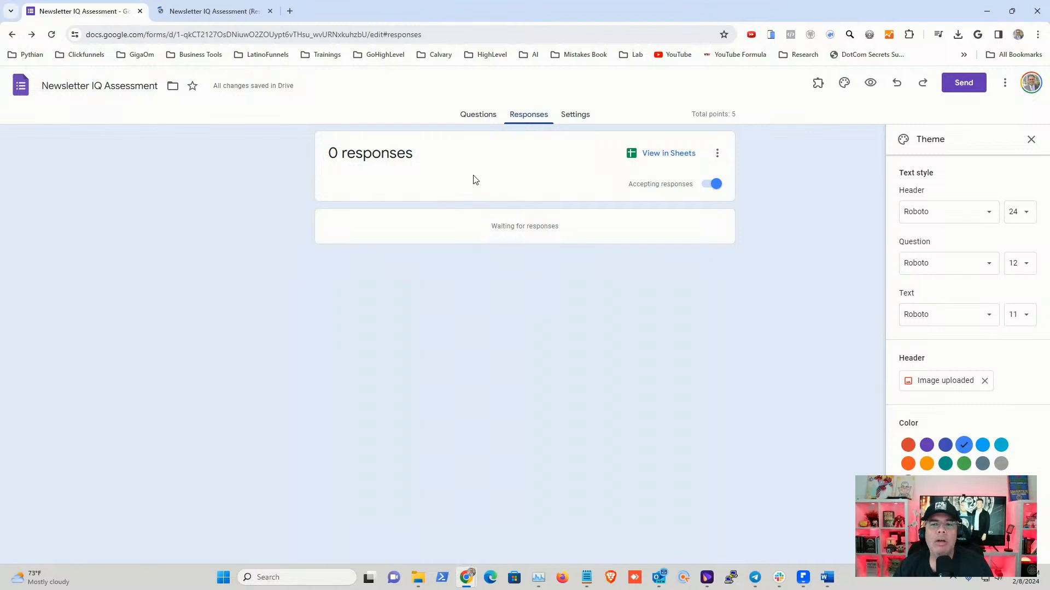
click(477, 120)
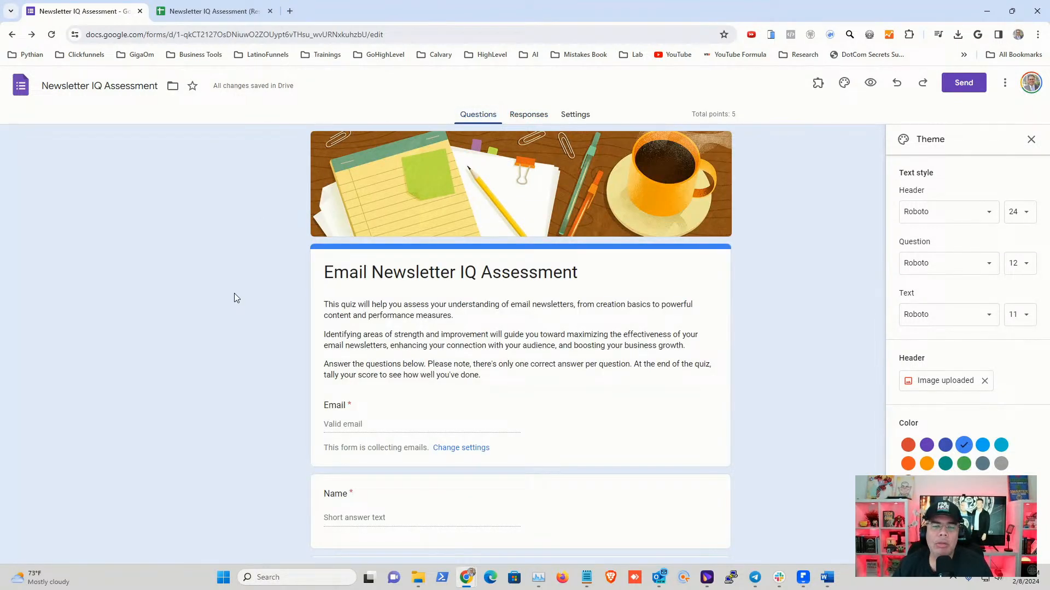
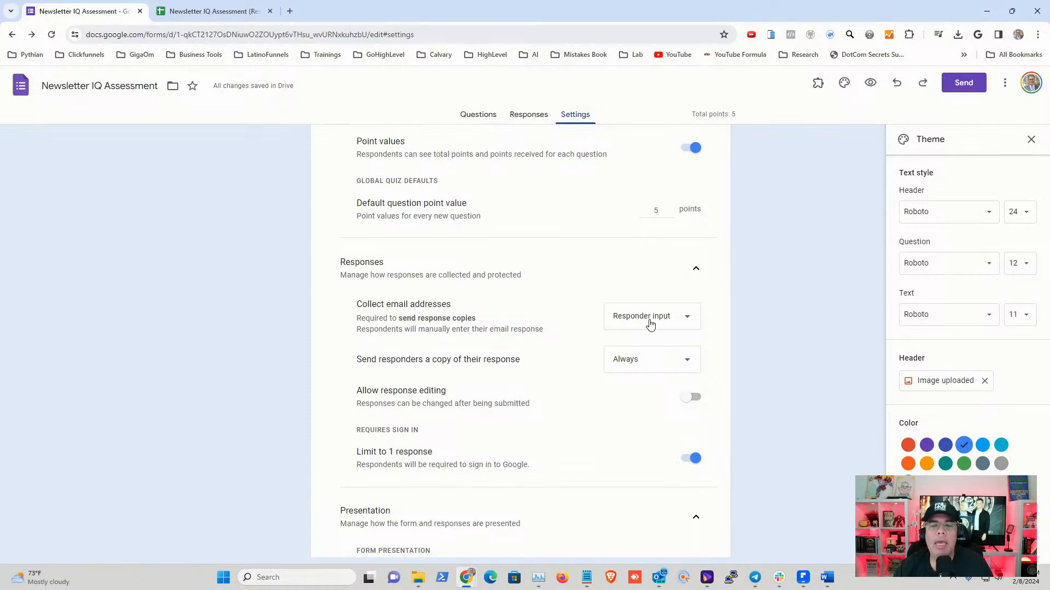
click(688, 316)
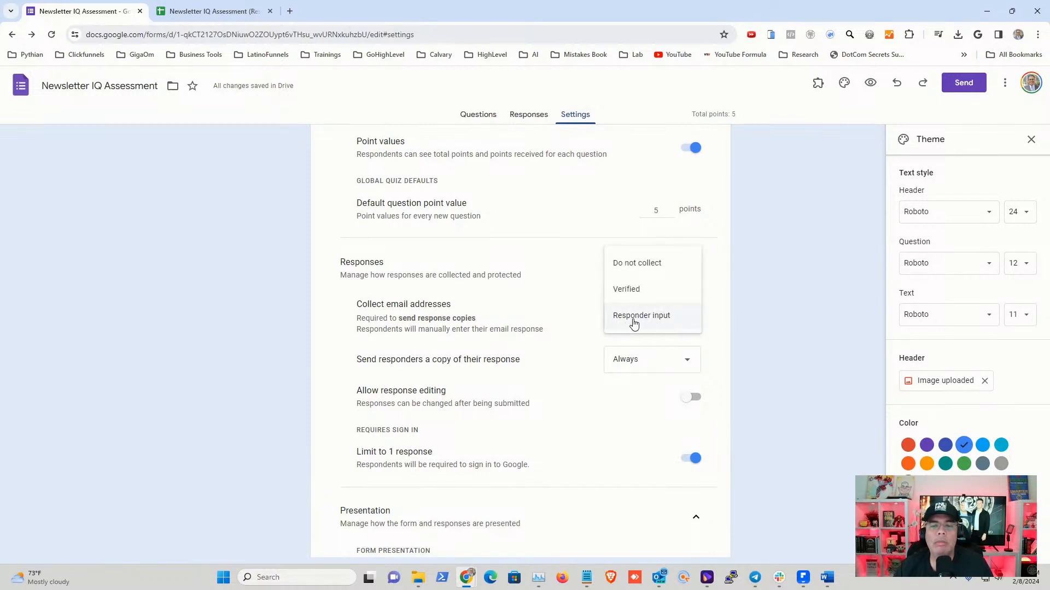
click(561, 302)
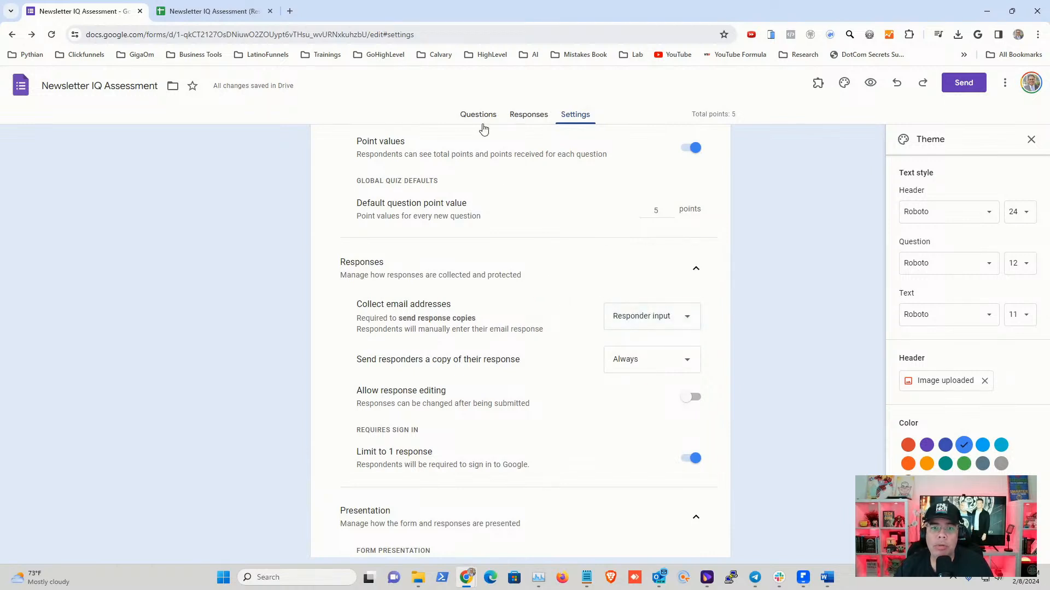
Step: Add a new multiple choice question to the form and place it below the Name question
click(477, 114)
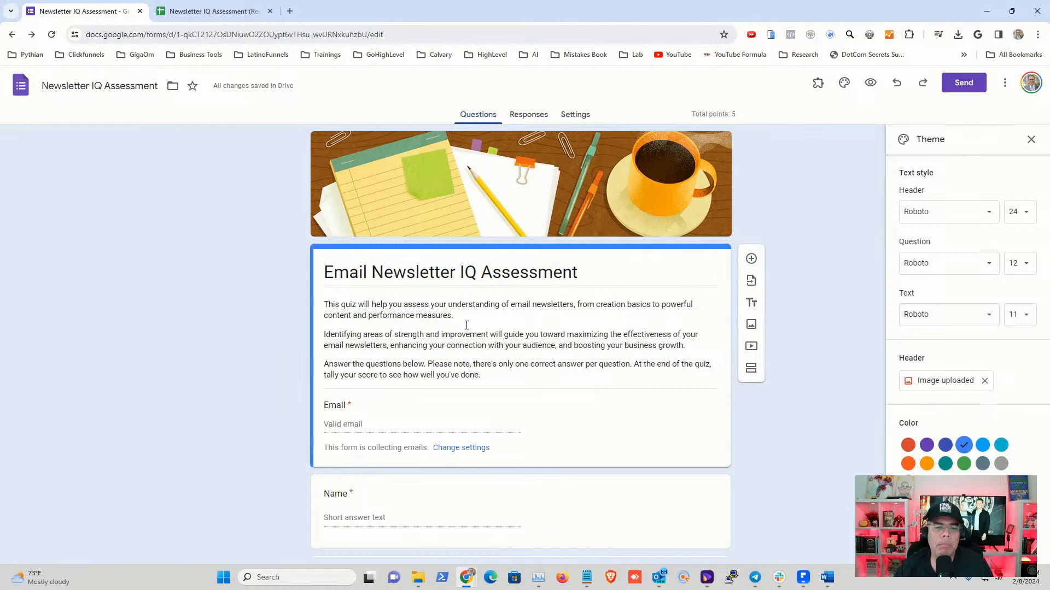
scroll(465, 325, down, 3)
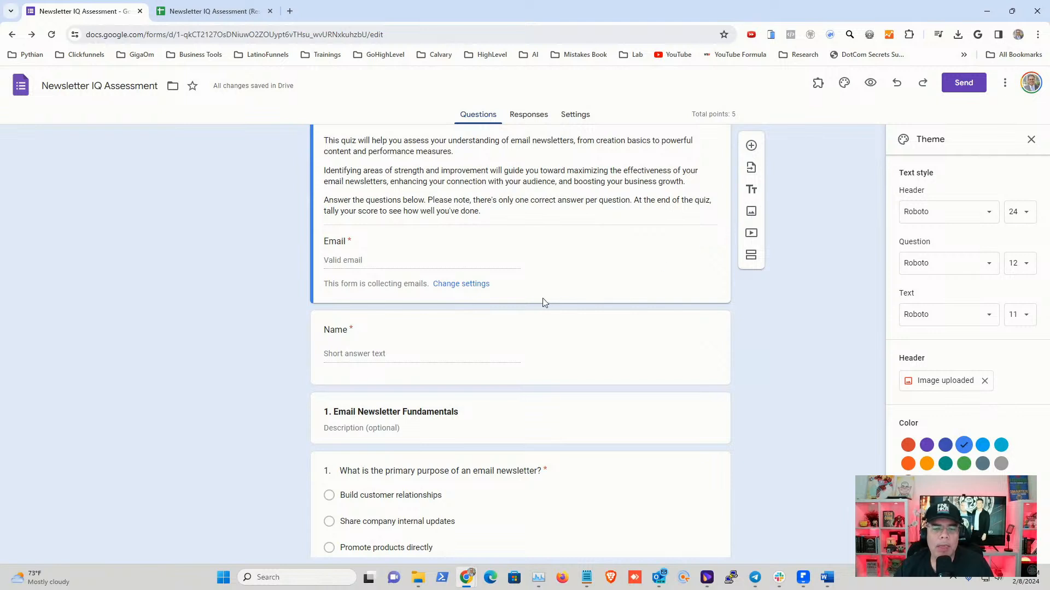
click(751, 147)
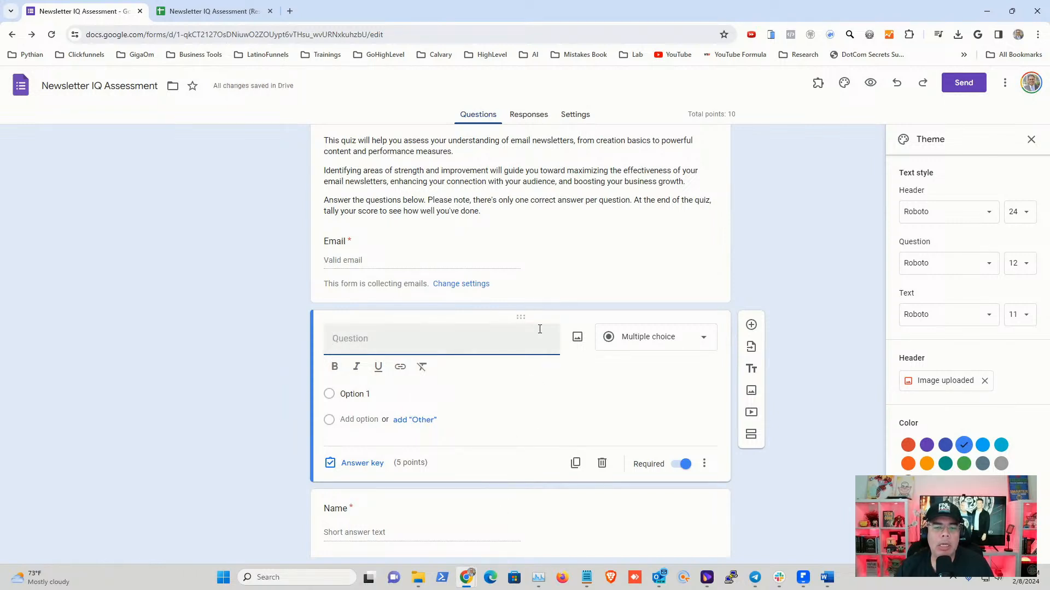
drag(520, 314, 504, 393)
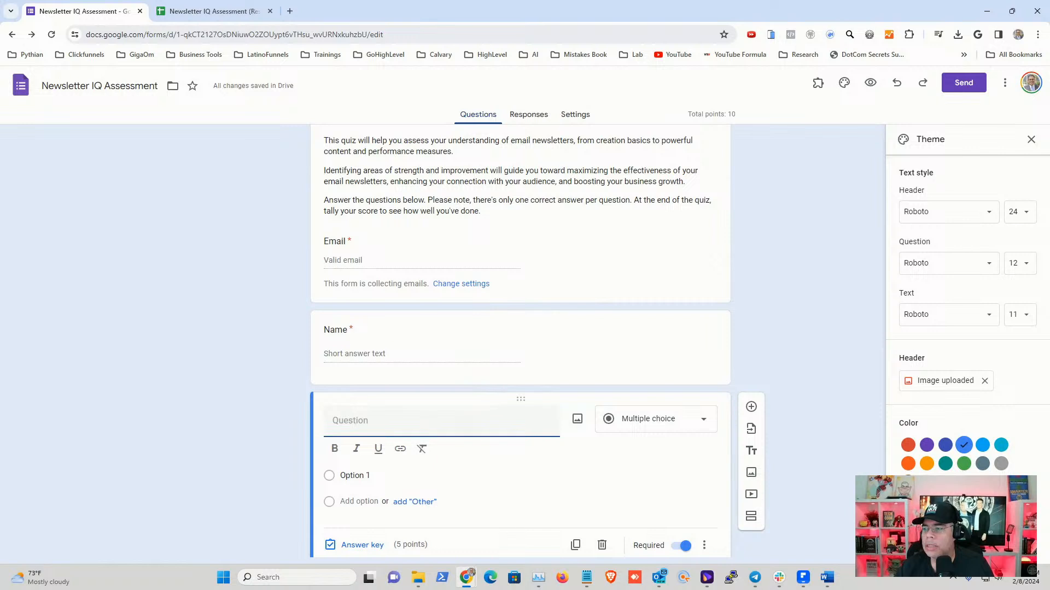
Step: Title the new question "2. What is a hybrid newsletter?" and set its first option to "A newsletter that contains only promotional content"
key(alt+Tab)
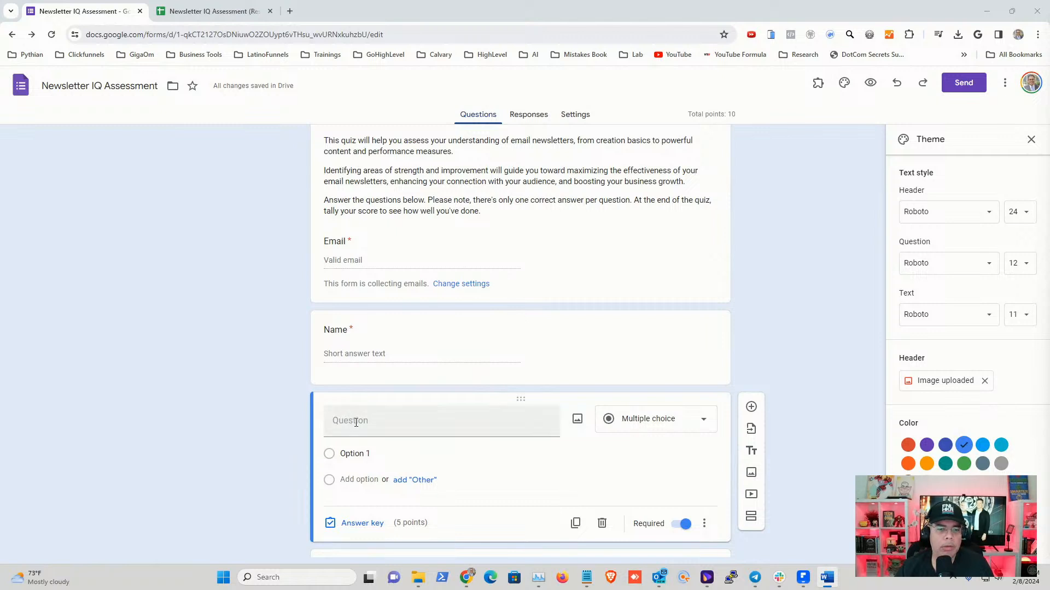
click(358, 421)
text(2. What is a hybrid newsletter?)
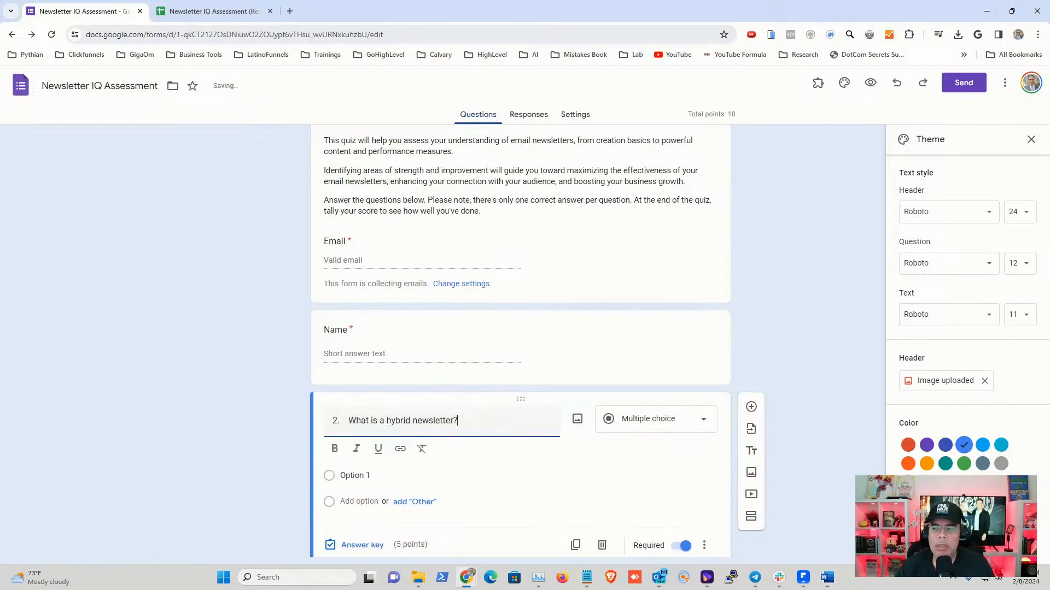
key(alt+Tab)
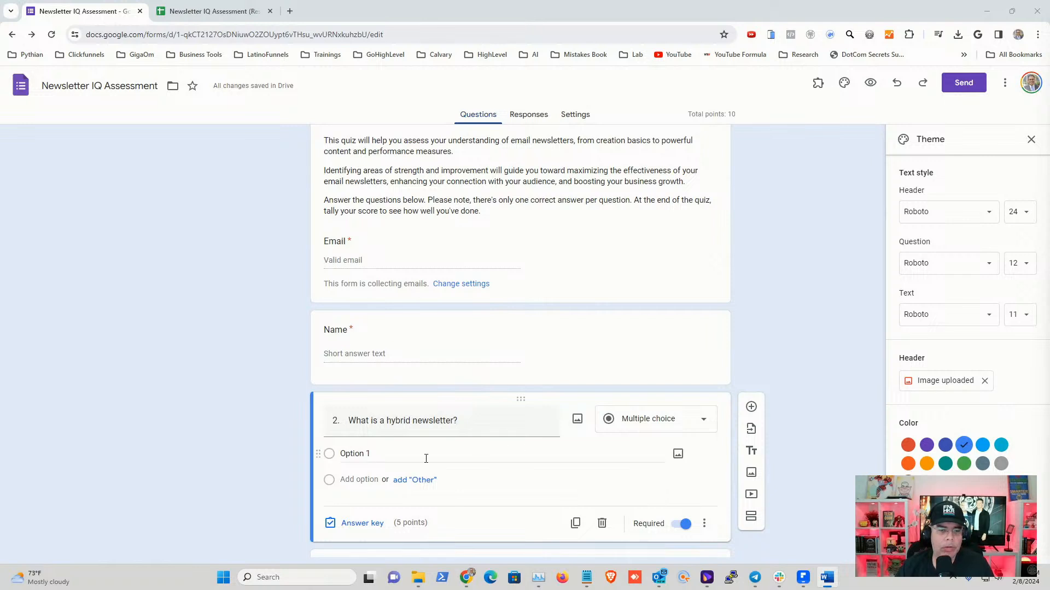
click(362, 453)
key(ctrl+v)
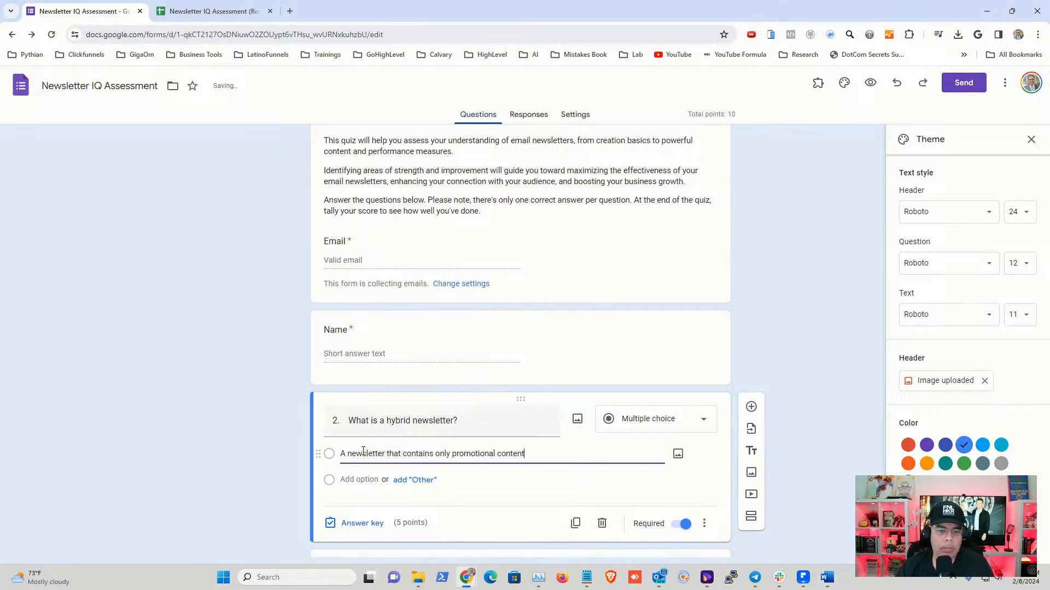
Step: Add the answer options "A newsletter that contains only images" and "A newsletter that contains several components" to the hybrid newsletter question
key(alt+Tab)
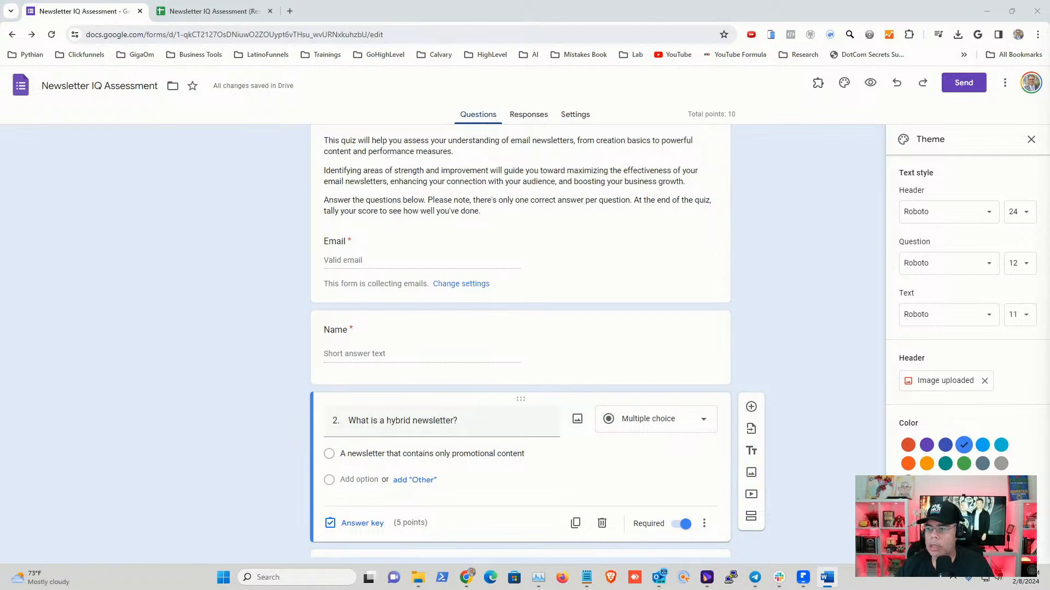
click(355, 480)
text(A newsletter that contains only images)
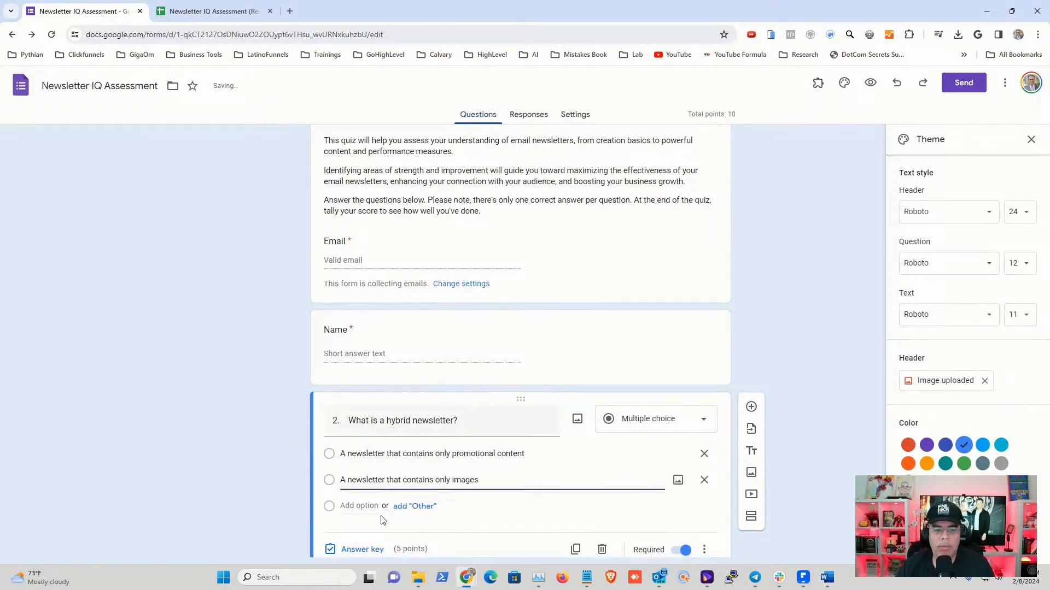
key(alt+Tab)
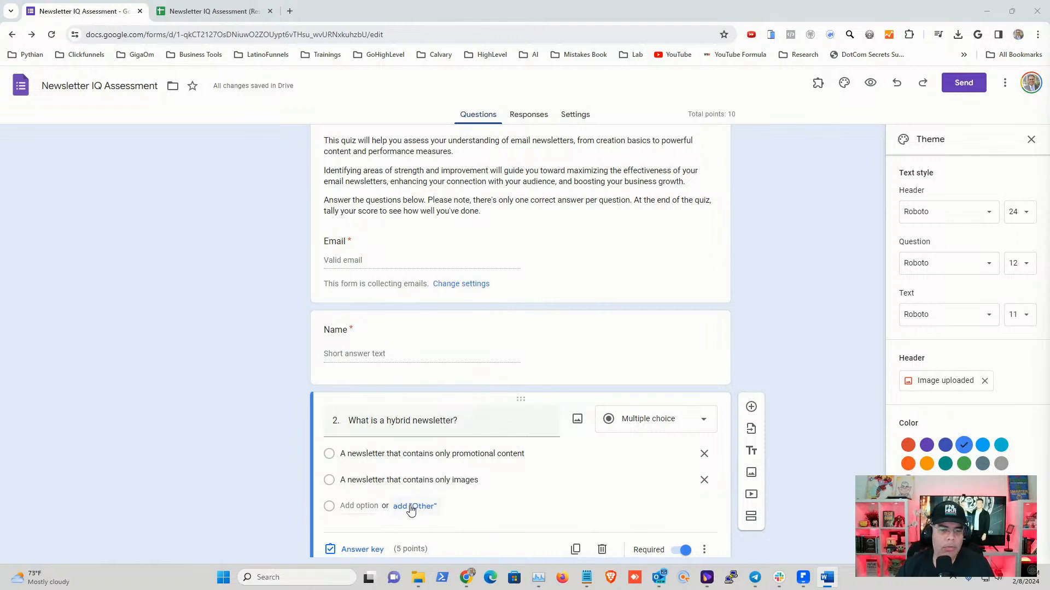
click(353, 506)
text(A newsletter that contains several components)
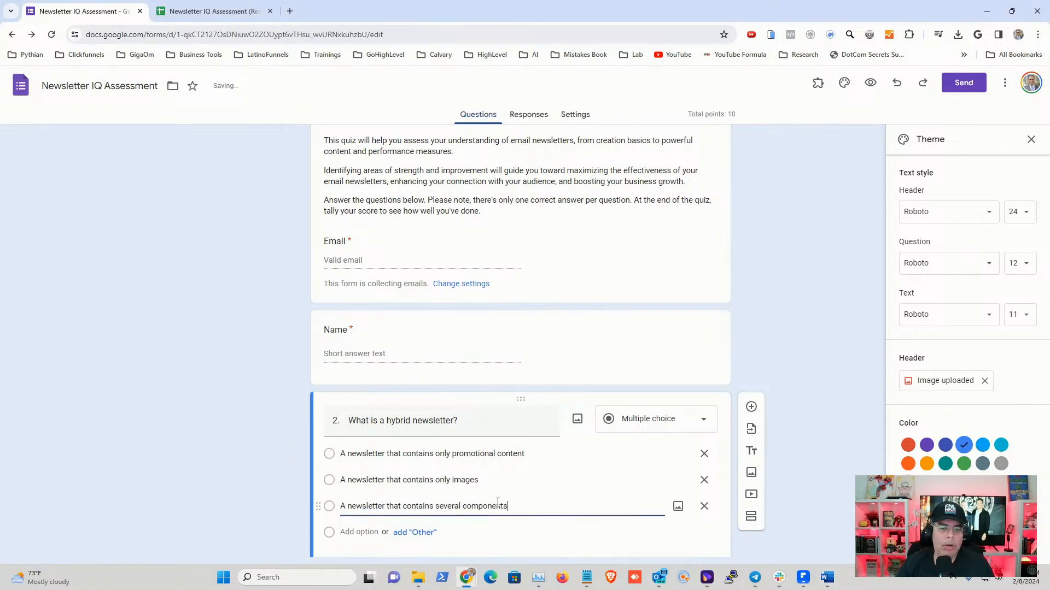
Step: Add a fourth answer option reading "A newsletter that contains only text", clearing the leftover placeholder characters around it
scroll(388, 485, down, 2)
key(Return)
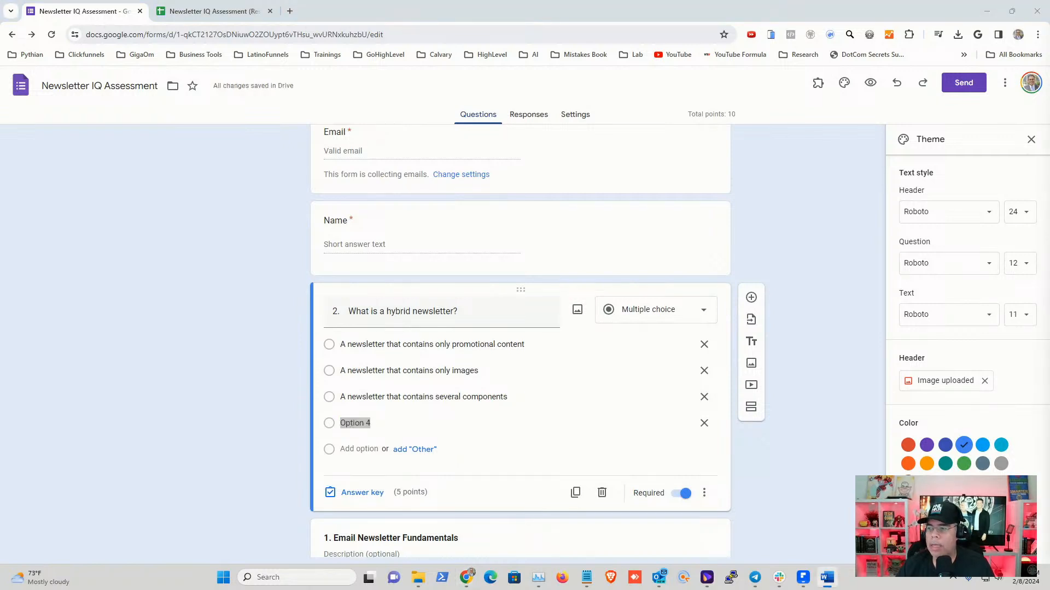
click(353, 423)
text(A newsletter that contains only text)
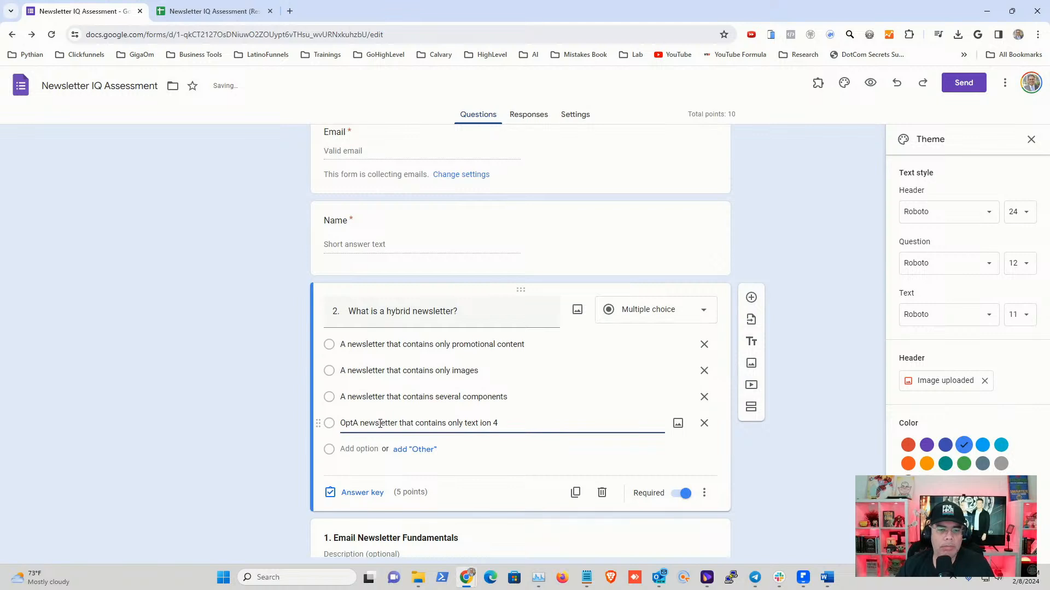
drag(360, 424, 342, 426)
click(341, 426)
key(Delete)
key(Delete)
key(Delete)
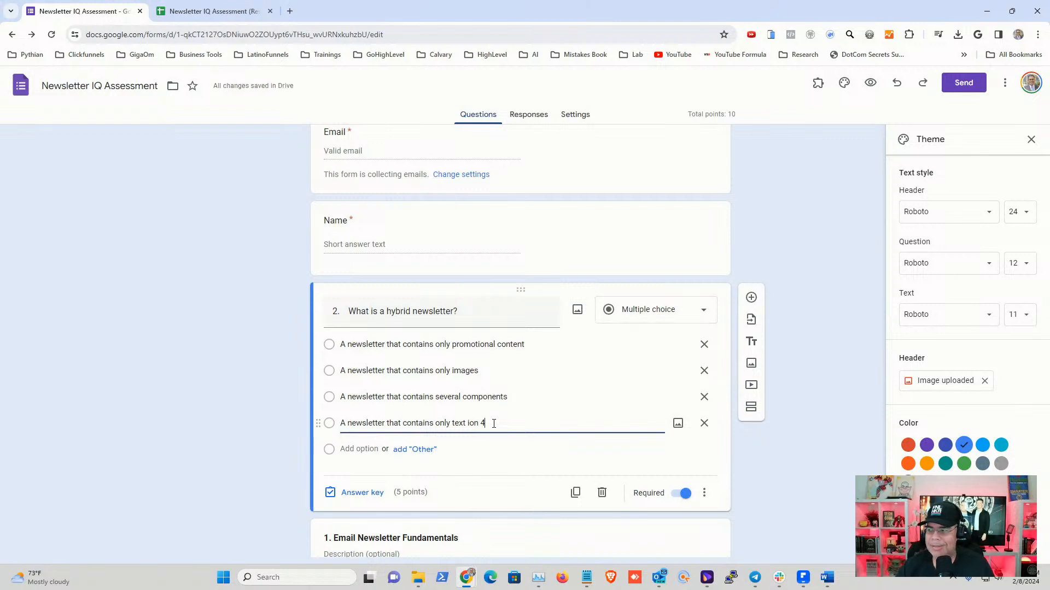
drag(490, 424, 472, 424)
key(Delete)
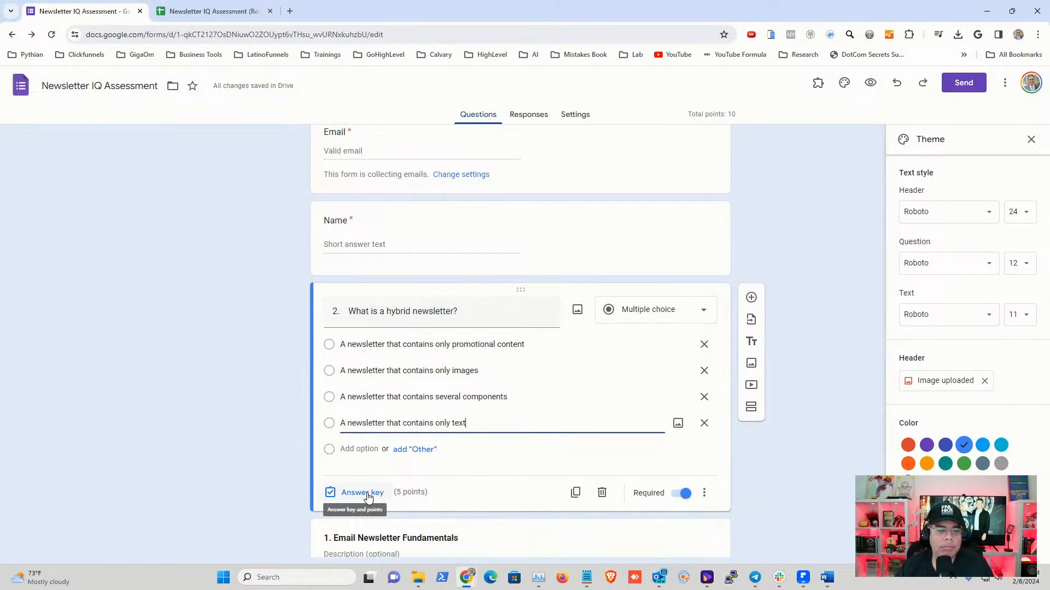
Step: Mark "A newsletter that contains several components" as the correct answer in the hybrid newsletter question's answer key
key(alt+Tab)
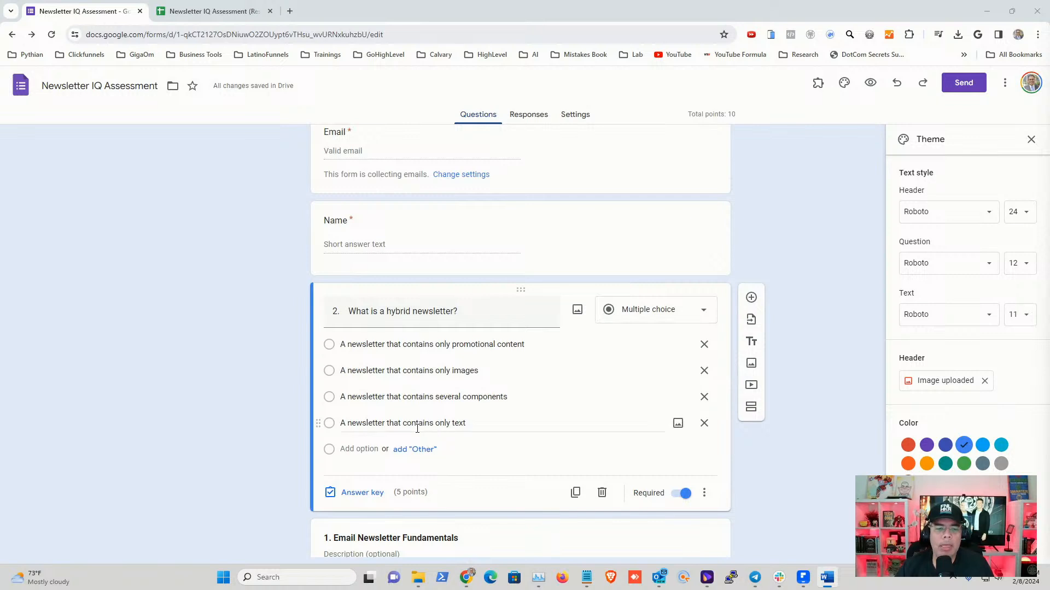
click(354, 495)
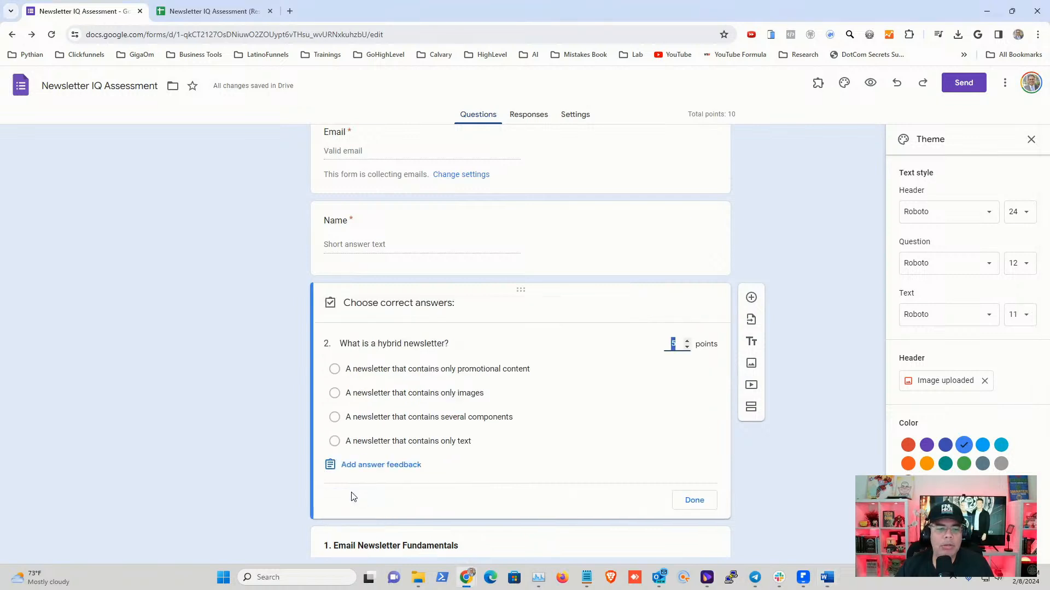
click(335, 419)
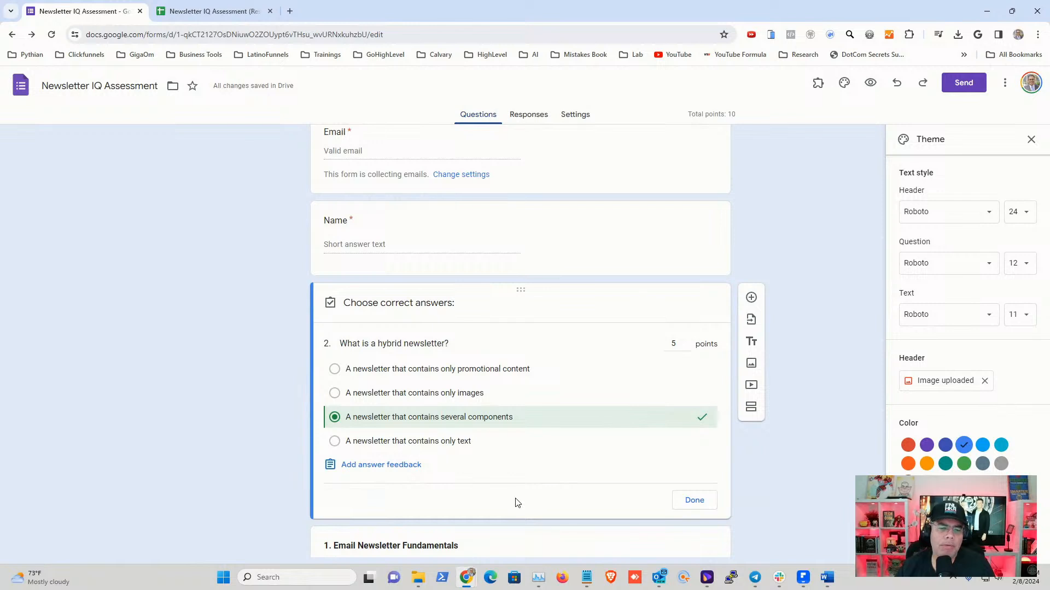
click(696, 500)
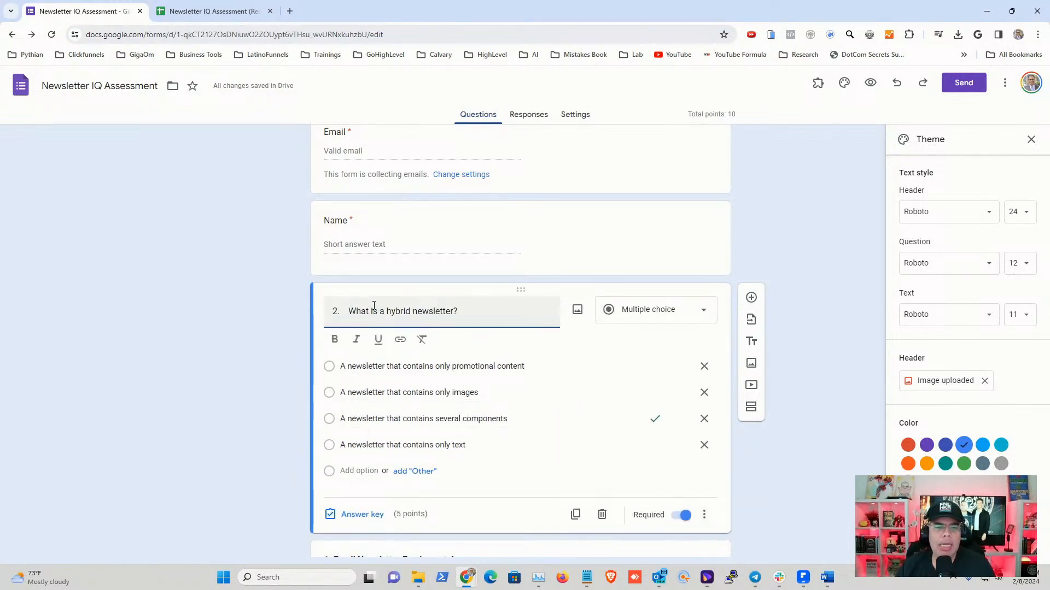
scroll(424, 345, down, 4)
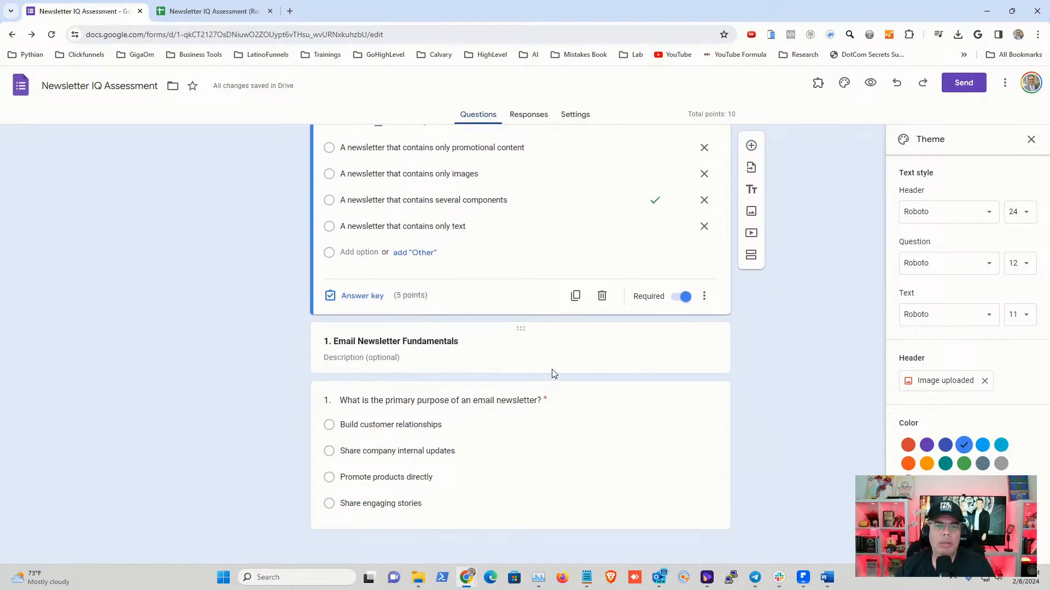
Step: Move the hybrid newsletter question below the question about the primary purpose of an email newsletter
scroll(555, 368, up, 2)
drag(521, 180, 524, 268)
scroll(539, 396, down, 1)
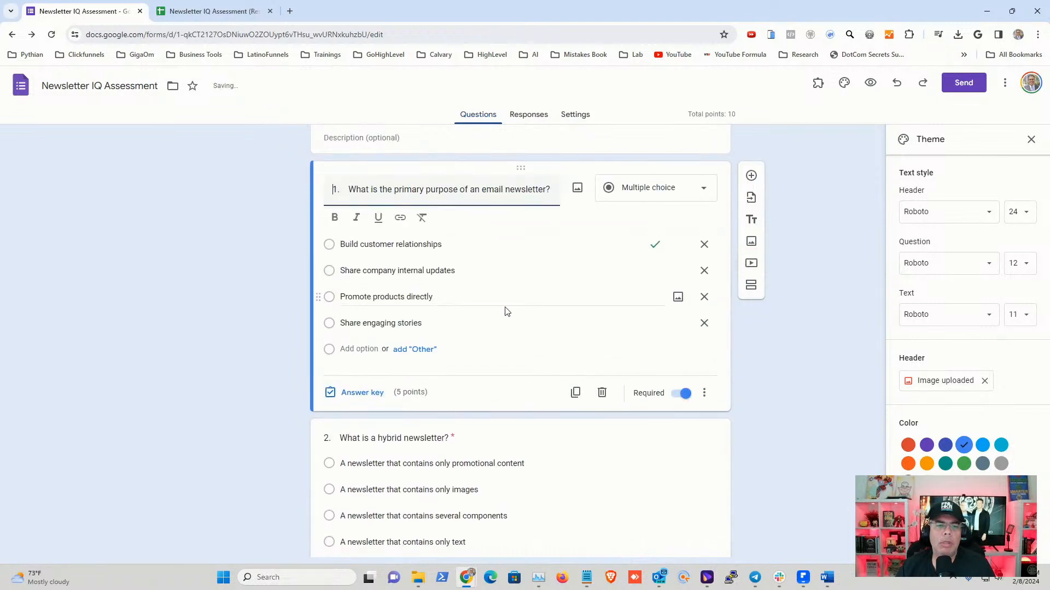
click(789, 333)
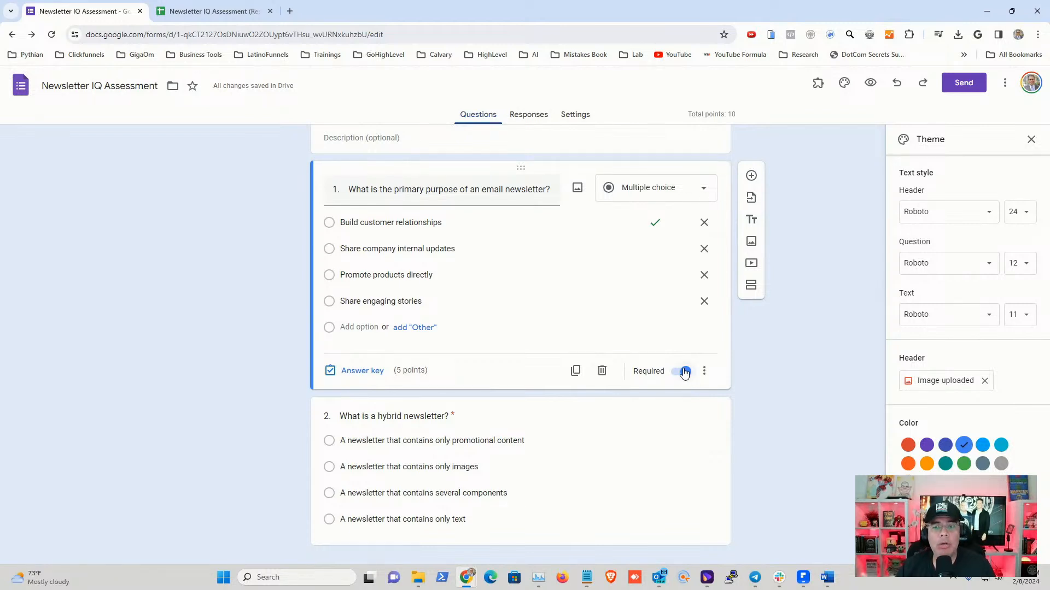
click(697, 437)
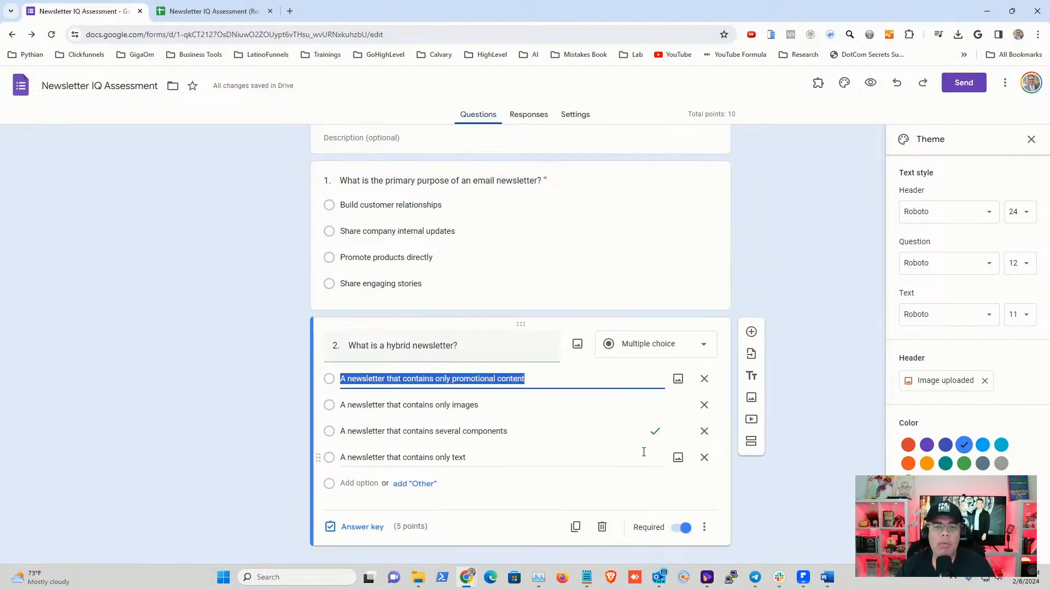
click(754, 510)
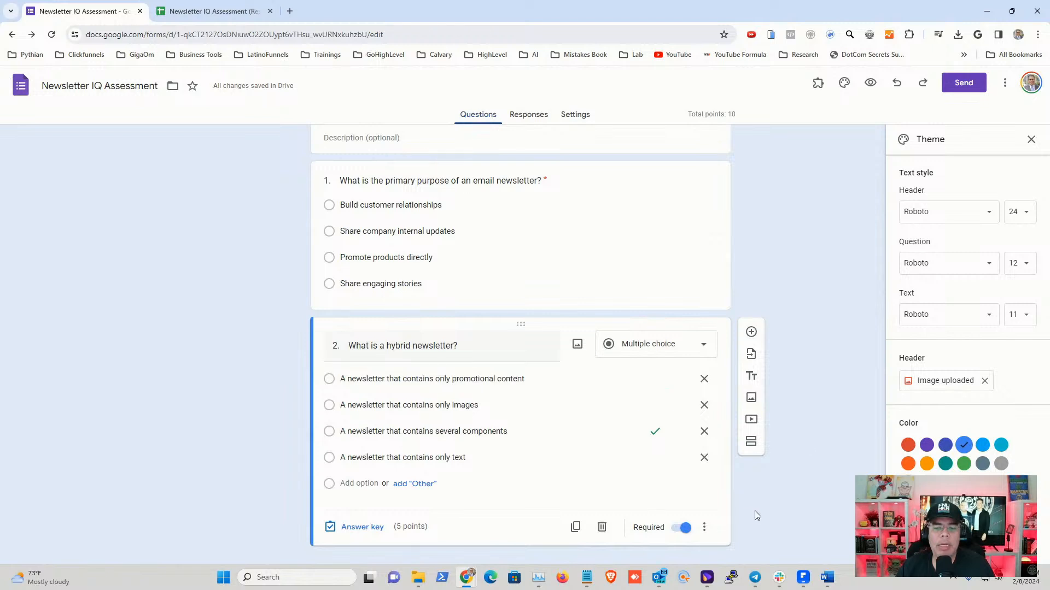
Step: Add a new section after the hybrid newsletter question and title it "1. Audience Understanding", taking the heading from the source document
scroll(752, 513, down, 1)
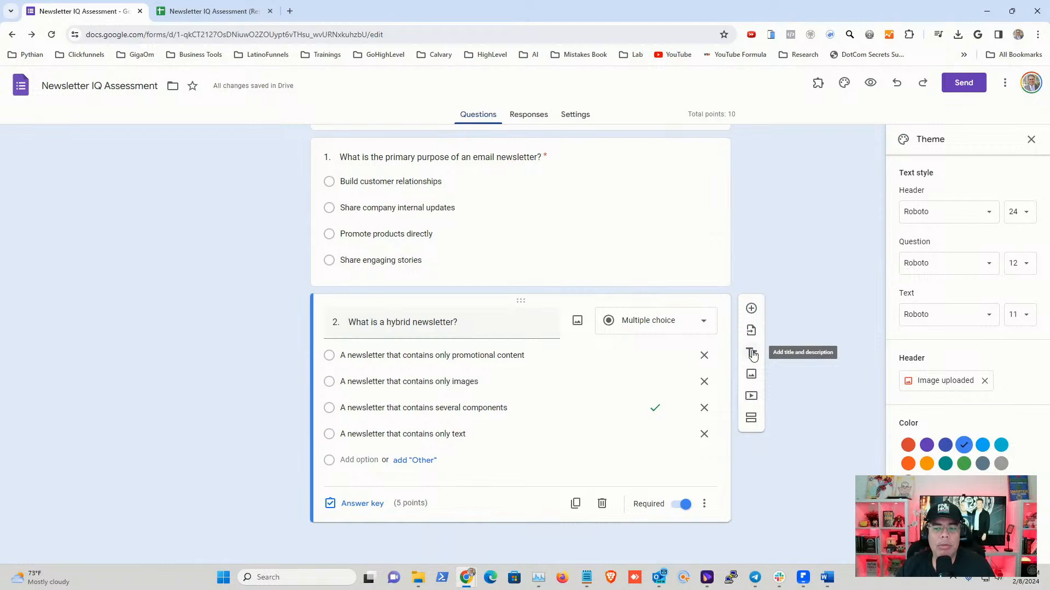
click(750, 419)
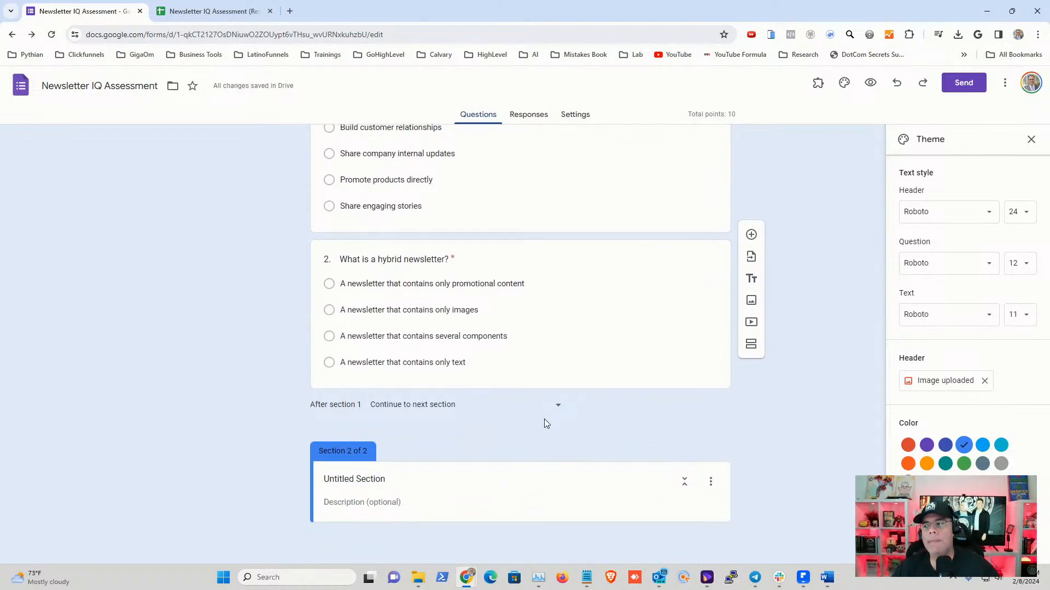
key(alt+Tab)
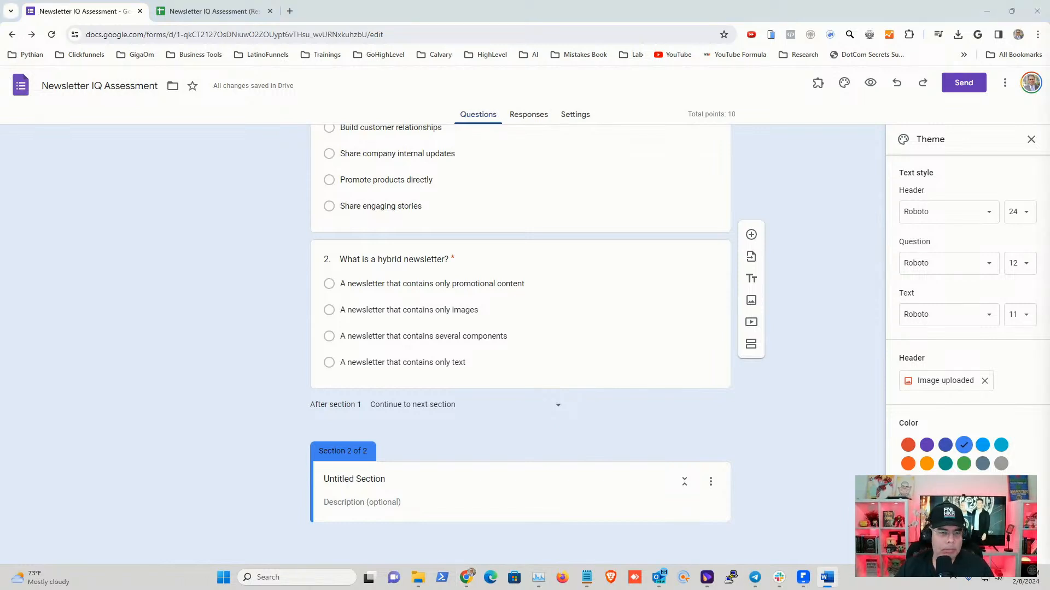
click(371, 479)
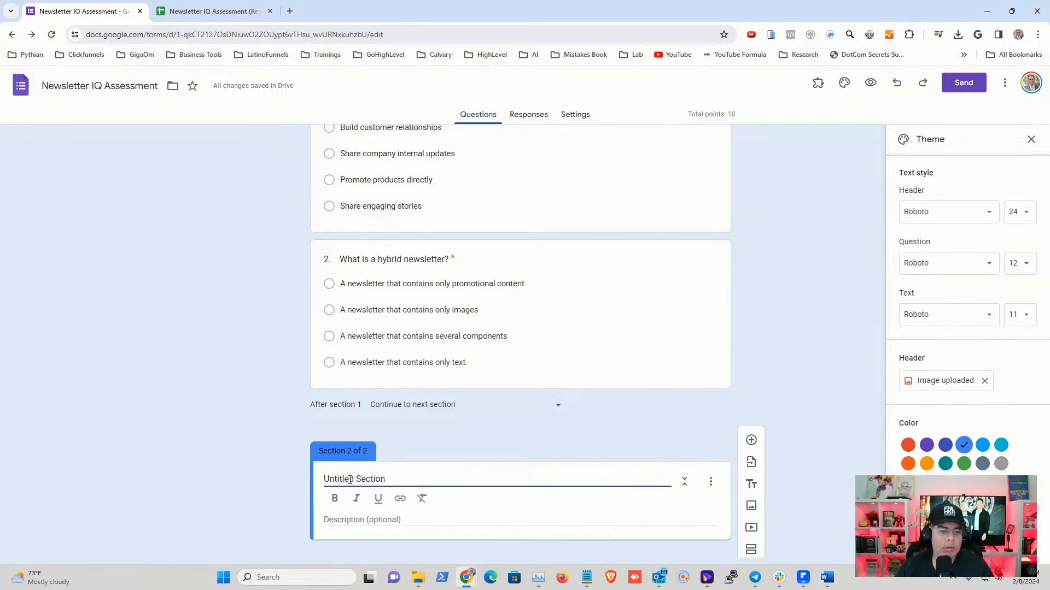
triple_click(350, 479)
text(1. Audience Understanding)
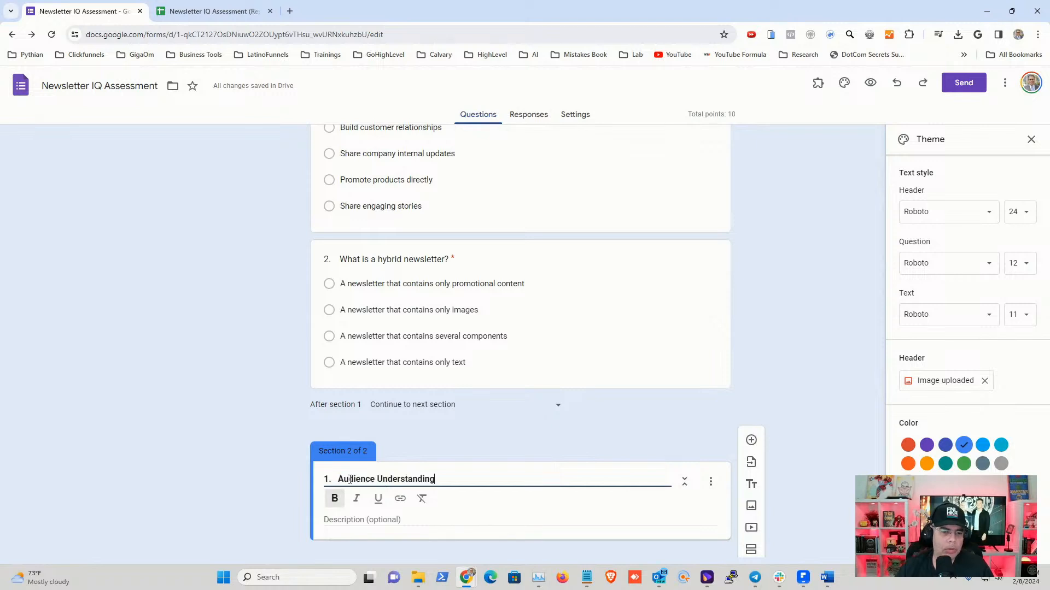
Step: Renumber the new section's title to "2. Audience Understanding" and make the whole title bold
drag(436, 480, 315, 485)
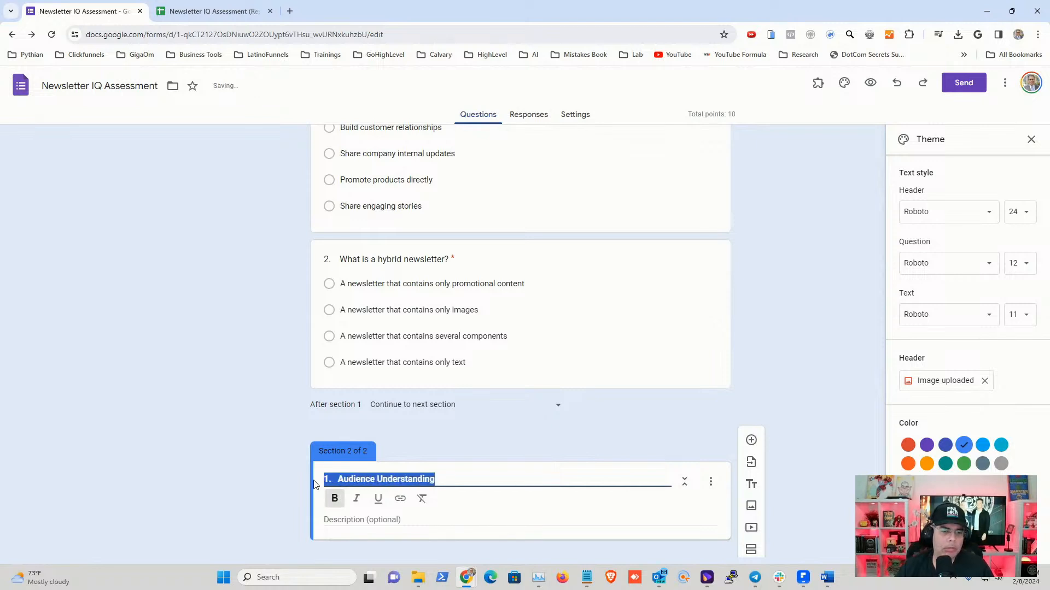
click(335, 498)
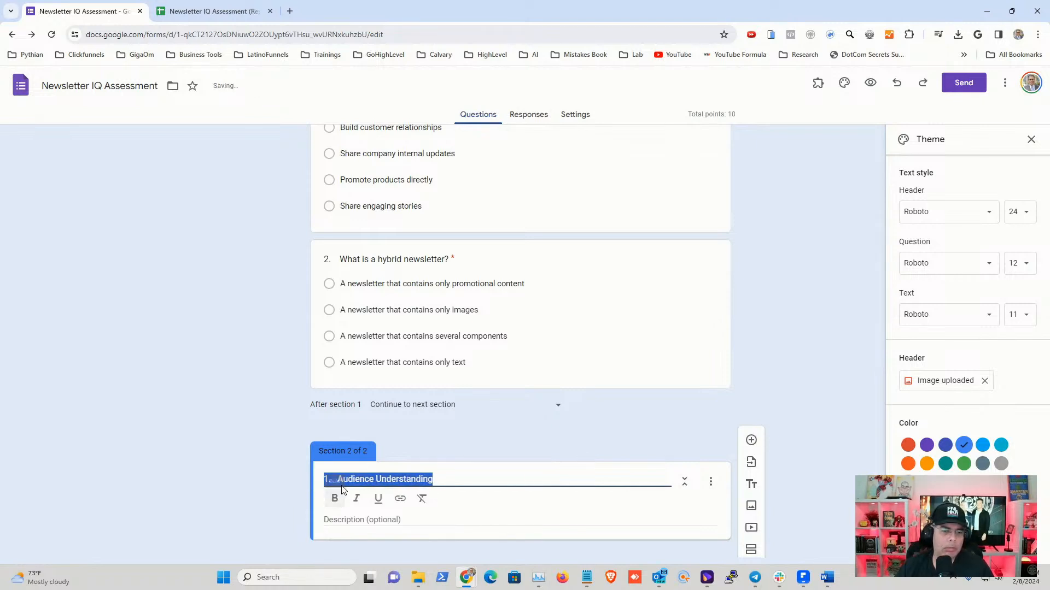
click(341, 479)
key(BackSpace)
key(BackSpace)
key(BackSpace)
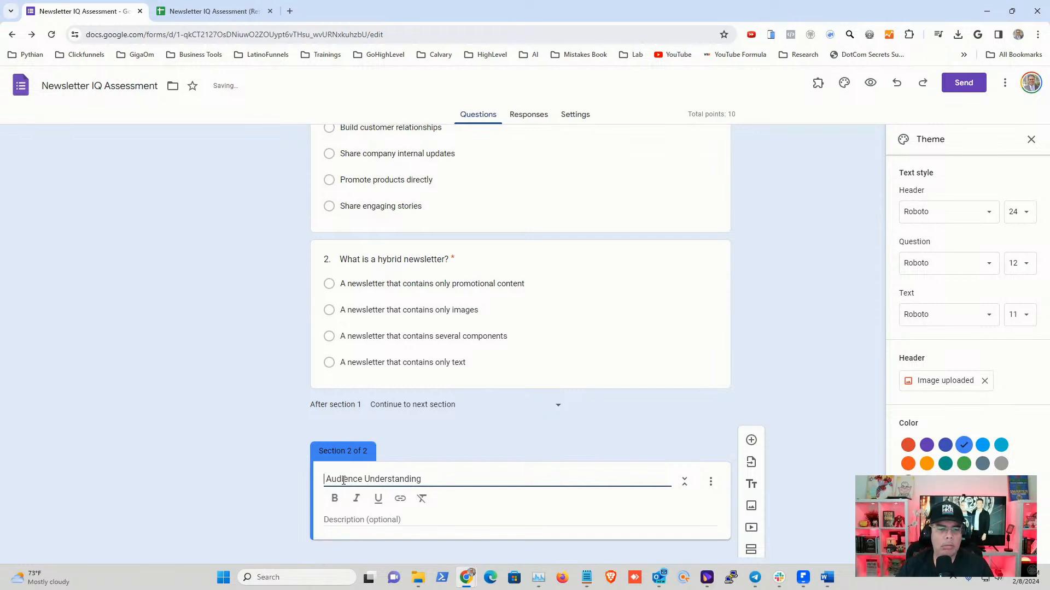
text(2.)
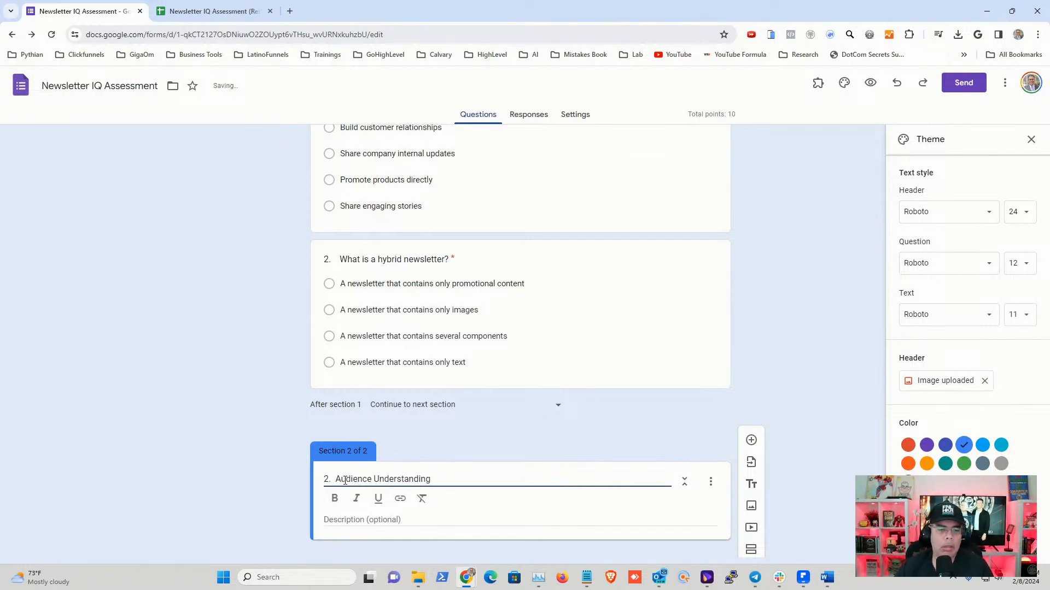
key(ctrl+a)
key(ctrl+b)
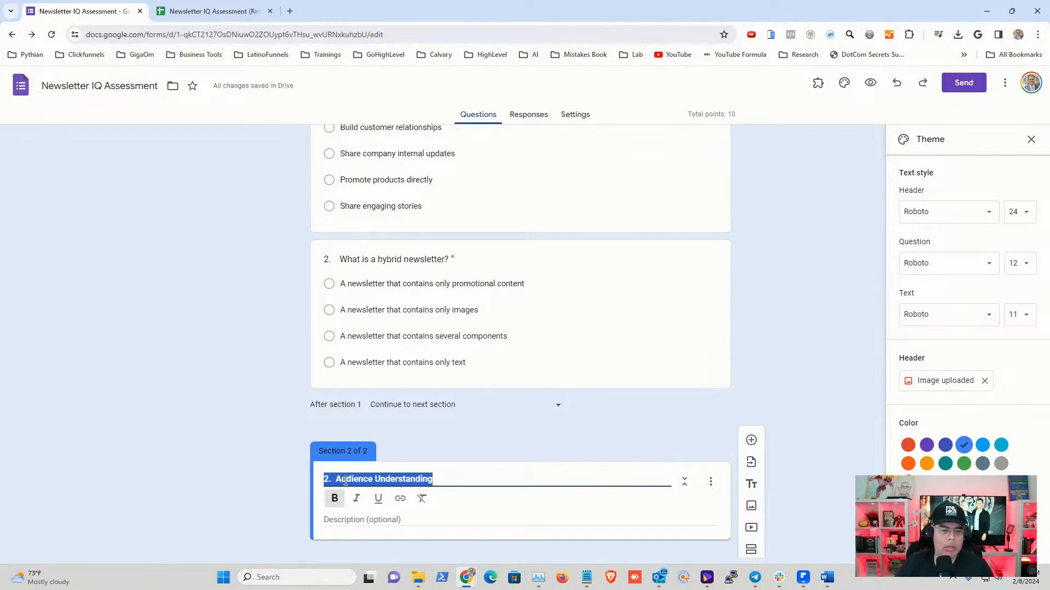
click(812, 451)
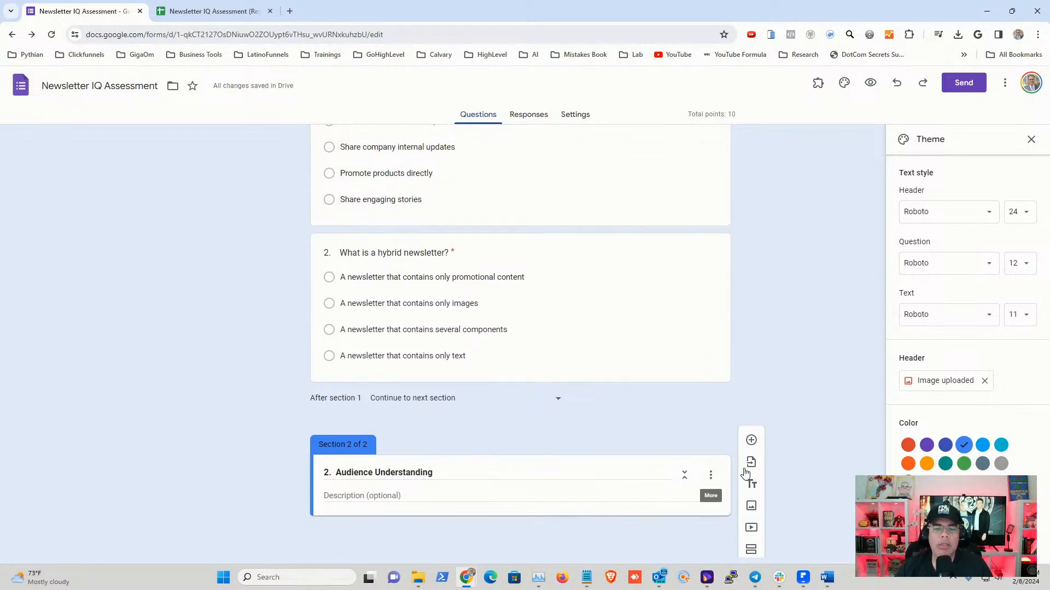
Step: Add a blank multiple choice question to the Audience Understanding section and take a brief look at the YouTube video picker
click(751, 440)
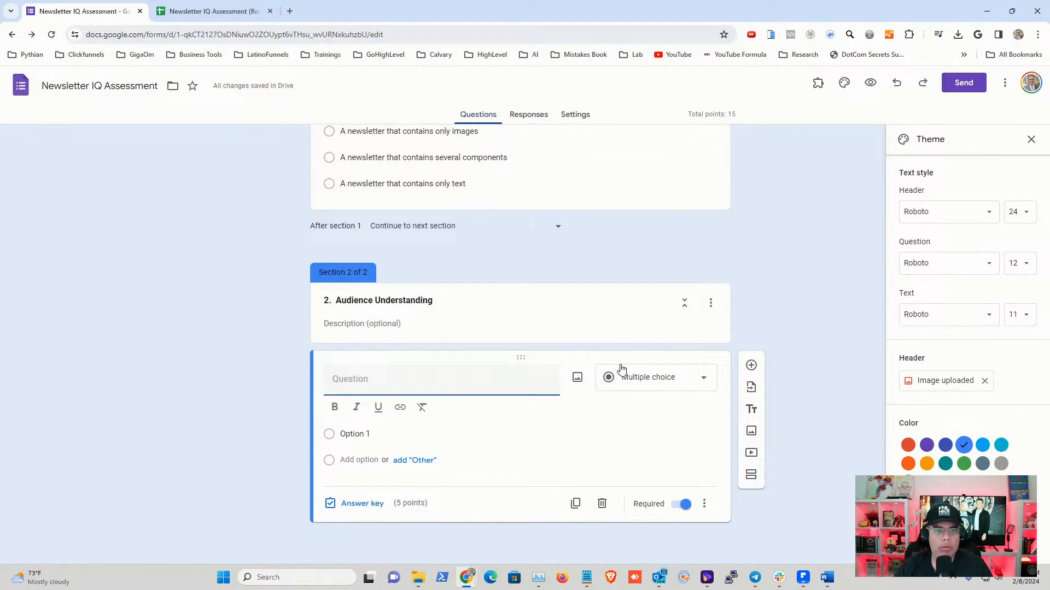
click(752, 453)
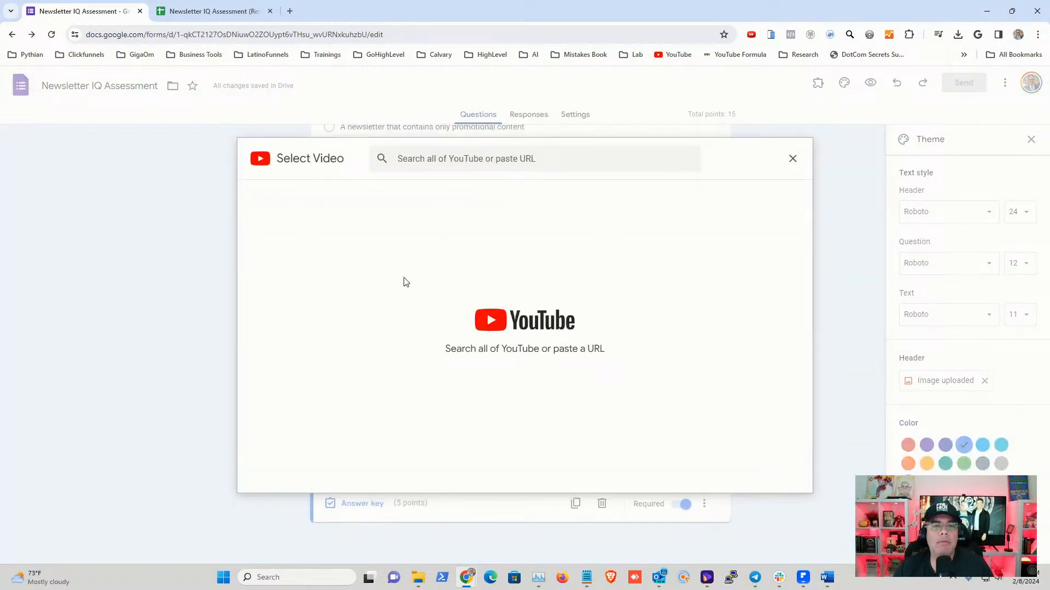
click(792, 159)
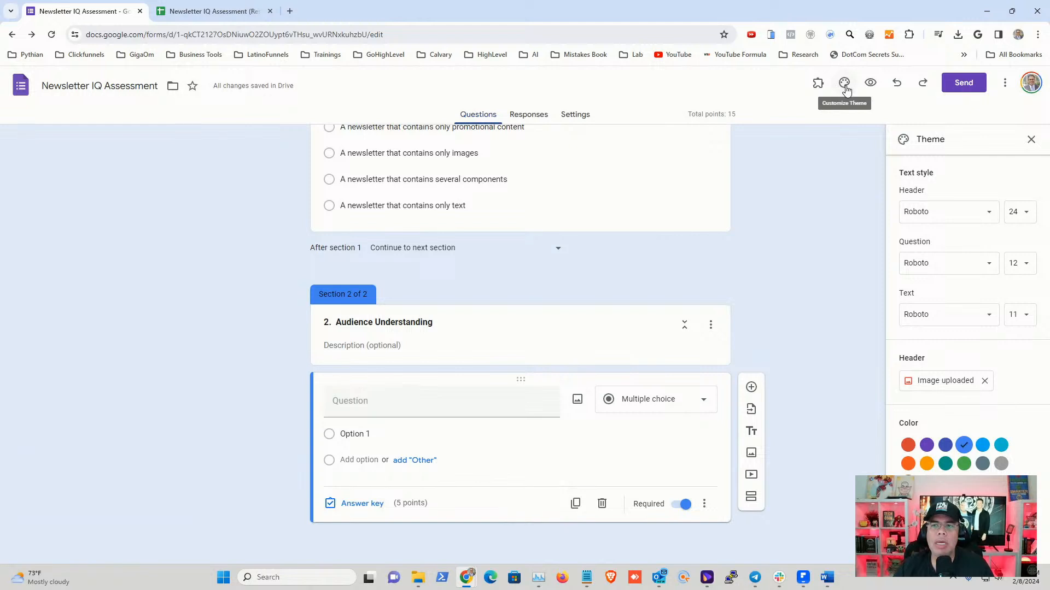
Step: Copy the form's full-length sharing link from the send options, trying out the shortened URL option along the way
click(972, 88)
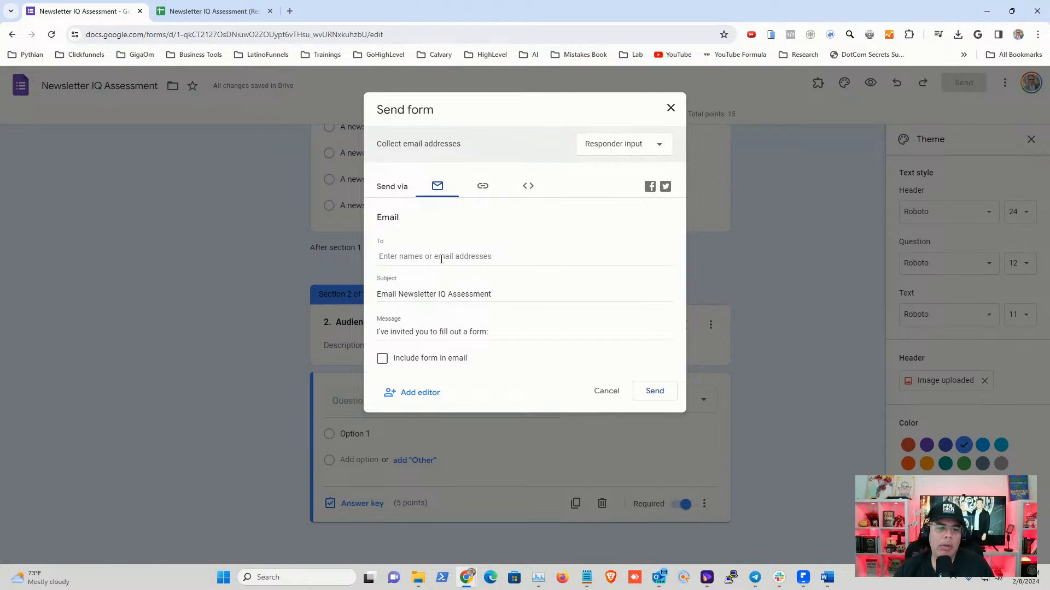
click(483, 189)
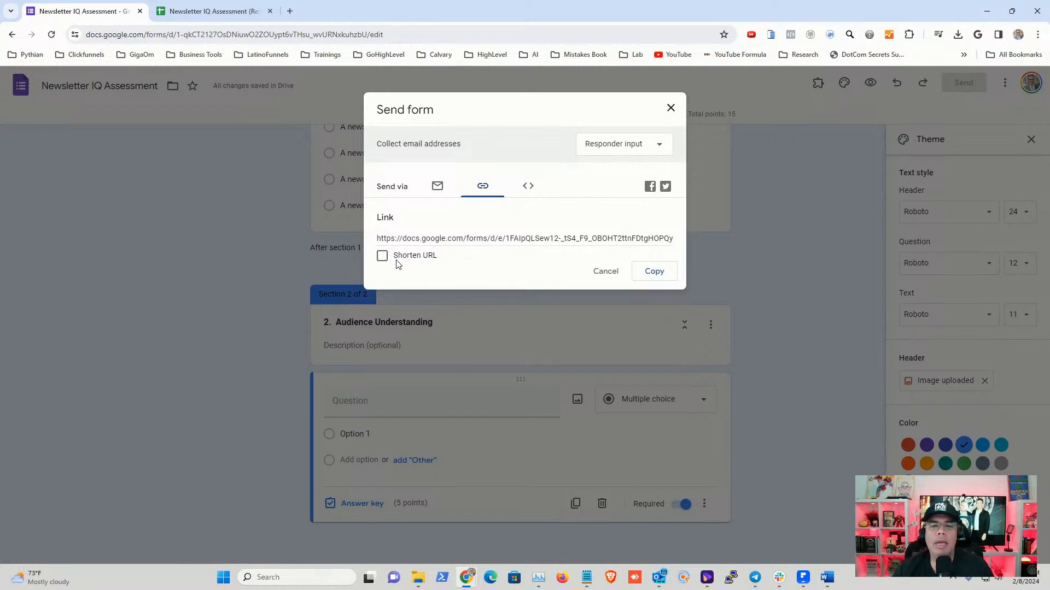
click(382, 257)
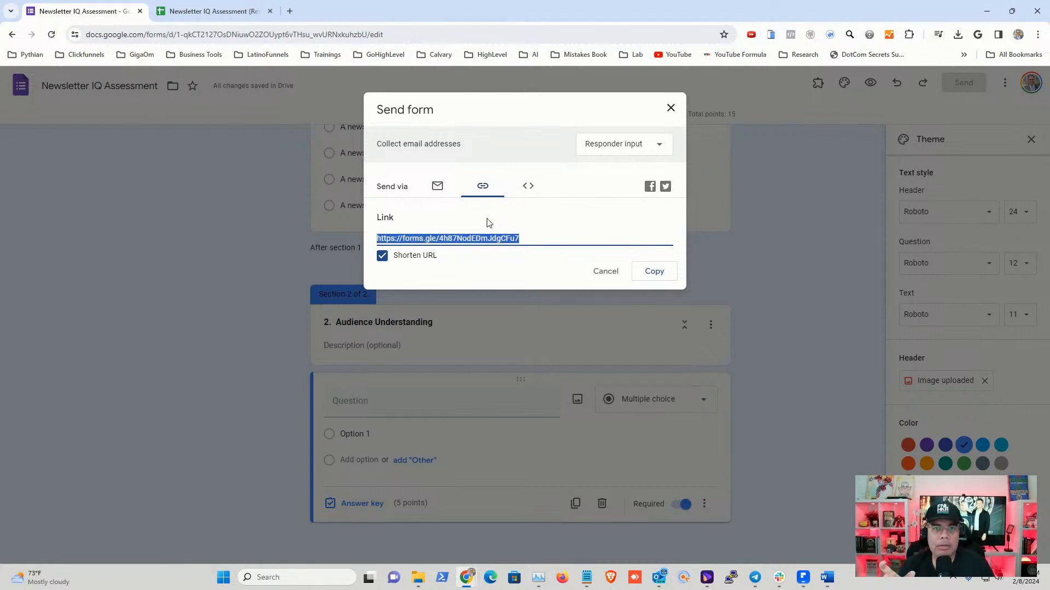
click(382, 258)
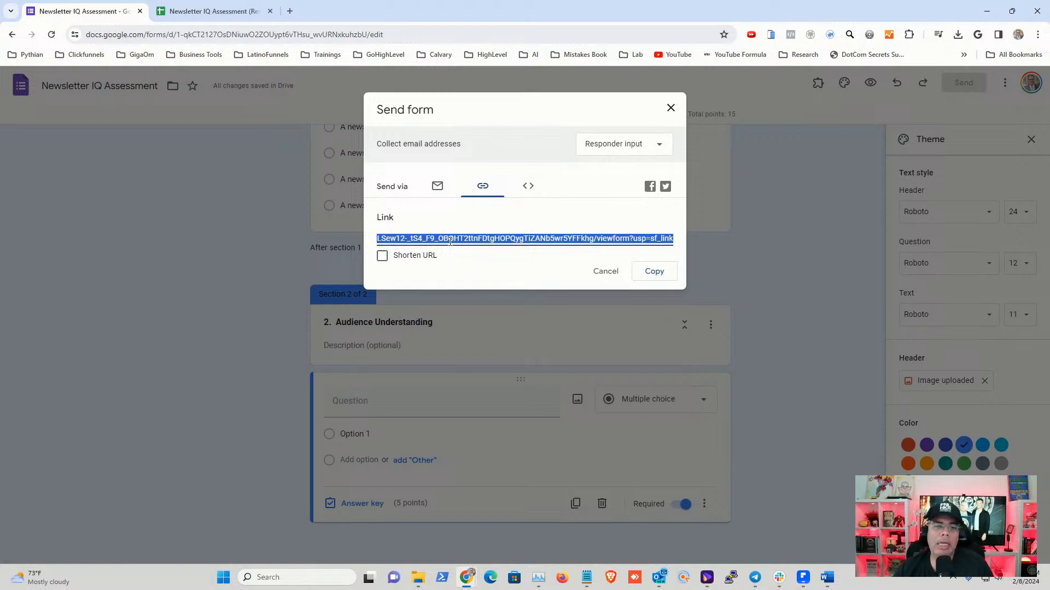
click(545, 273)
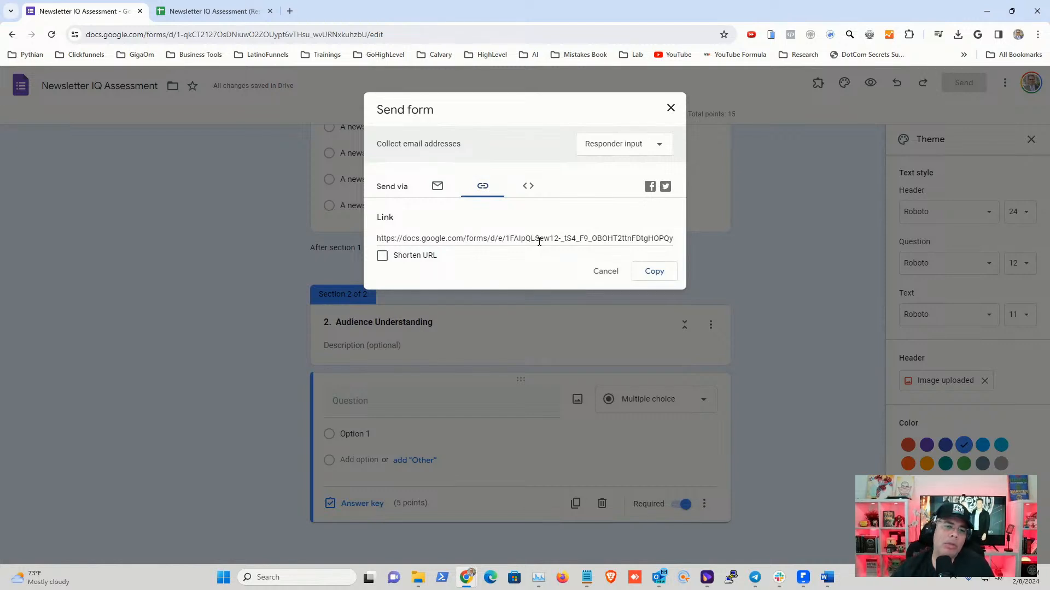
click(654, 271)
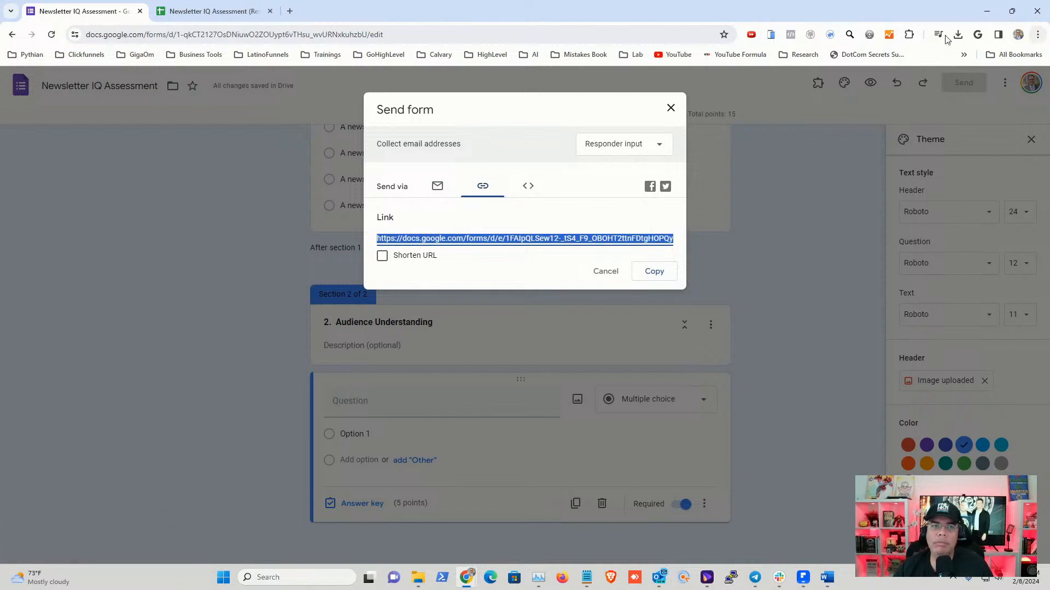
Step: Open the copied form link in a new browser tab
click(290, 12)
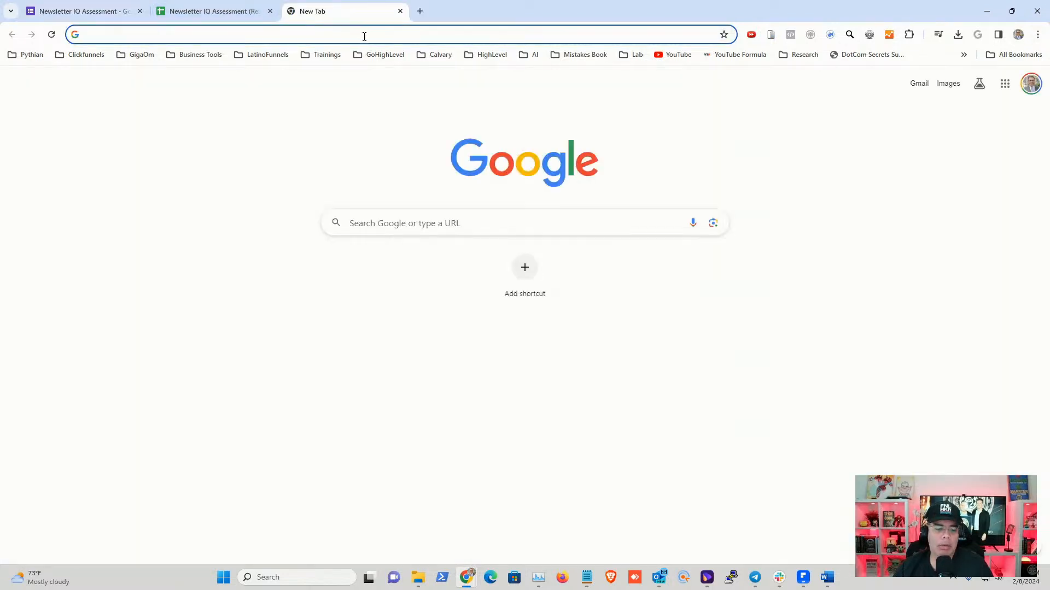
click(364, 36)
key(ctrl+v)
key(Return)
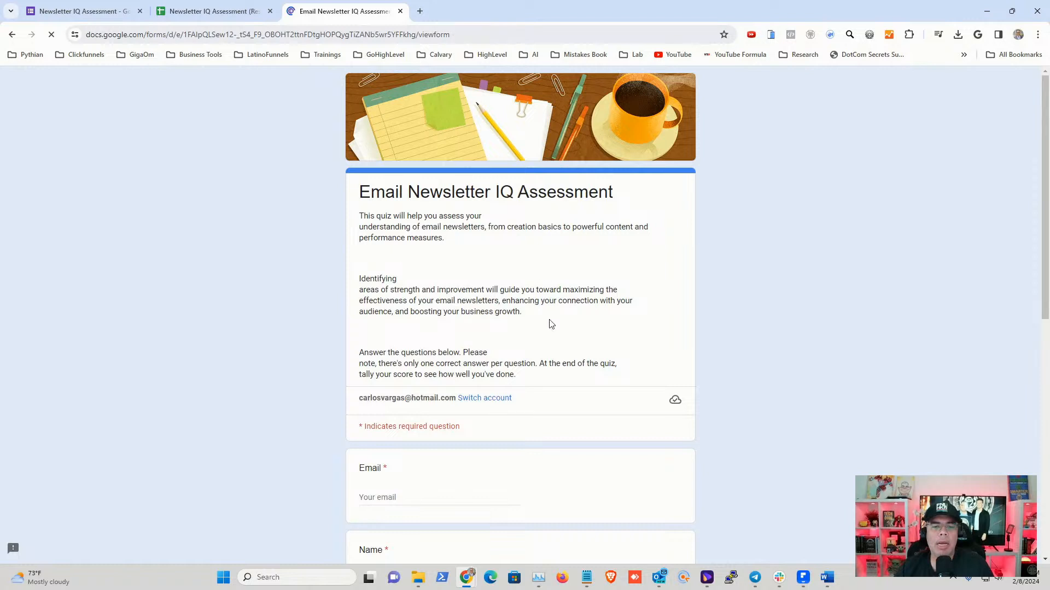
Step: Review the respondent view of the quiz and try to continue to the second page with the required fields empty
scroll(551, 324, down, 2)
scroll(551, 324, down, 1)
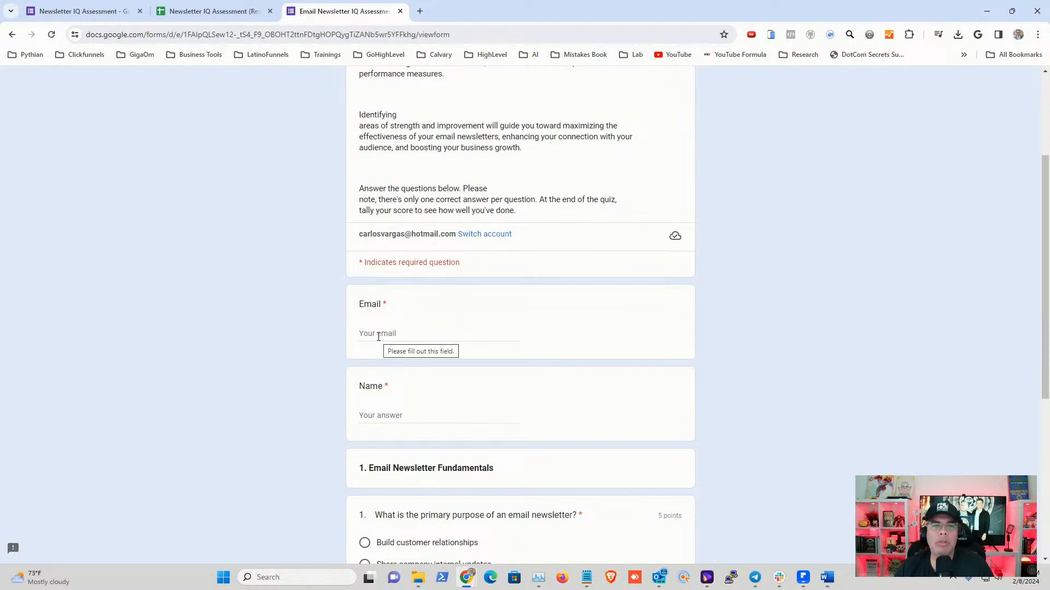
click(383, 416)
scroll(406, 416, down, 4)
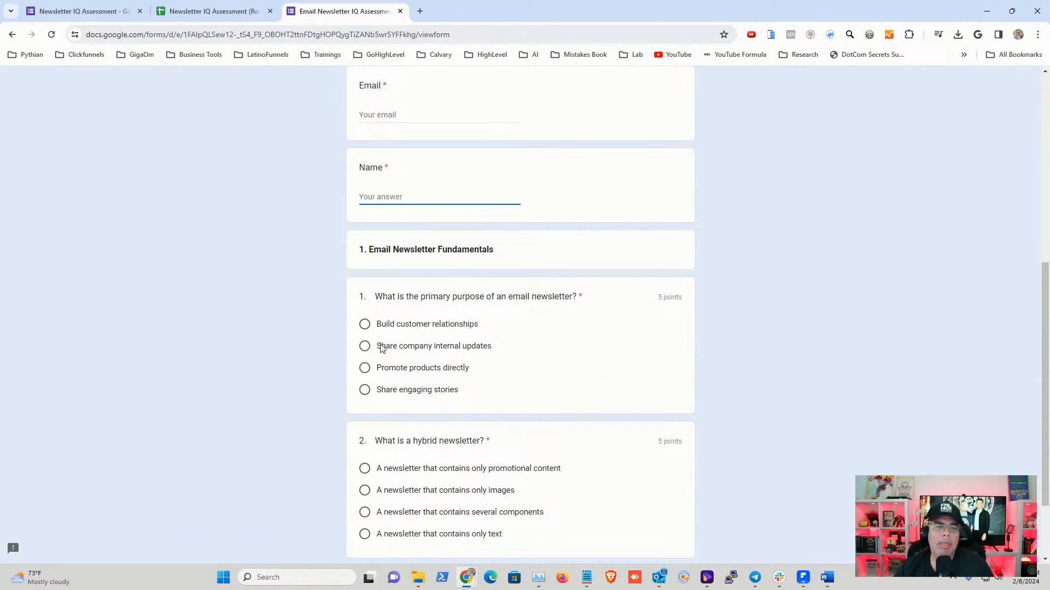
scroll(383, 345, down, 1)
scroll(373, 350, down, 1)
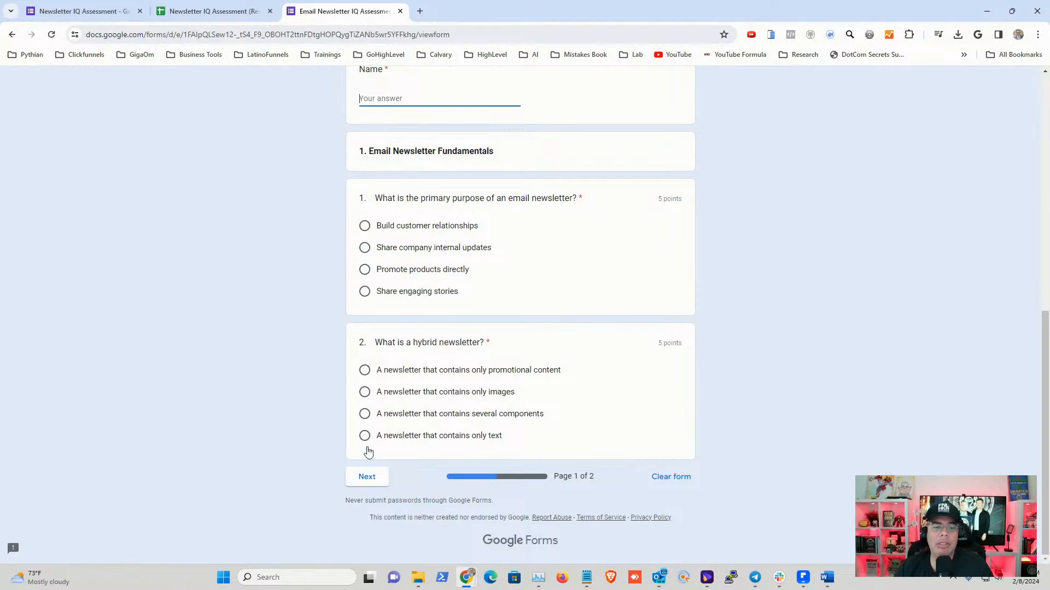
click(365, 480)
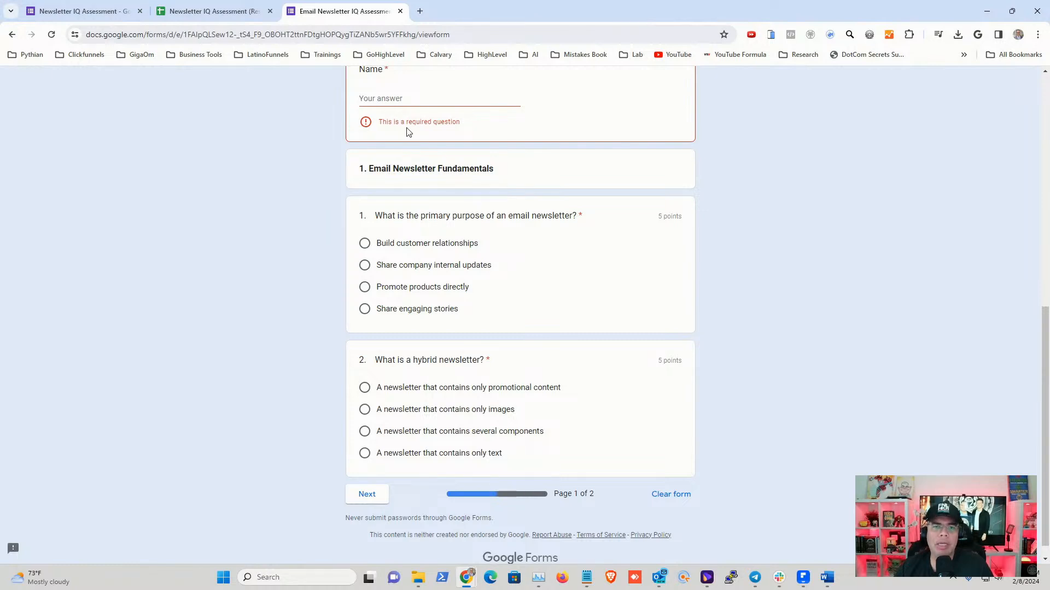
scroll(406, 133, up, 2)
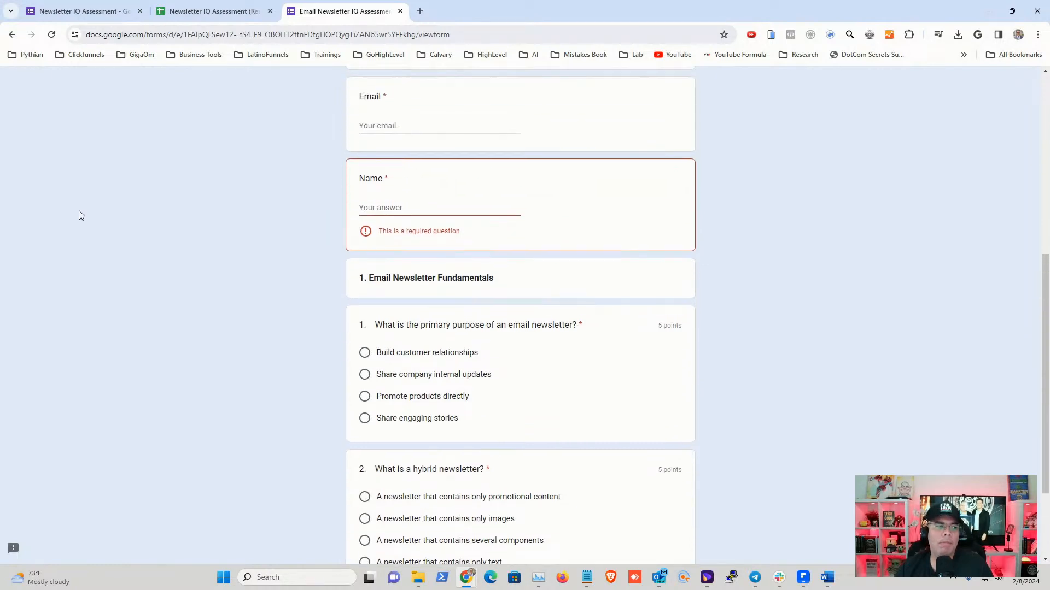